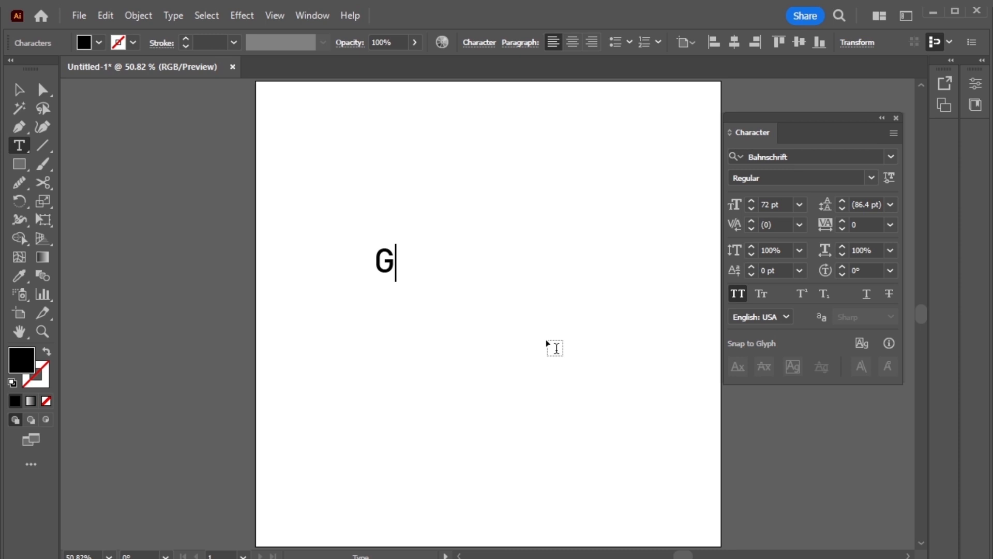
Step: Complete the word GreenAura in the new text object on the artboard
type("REE")
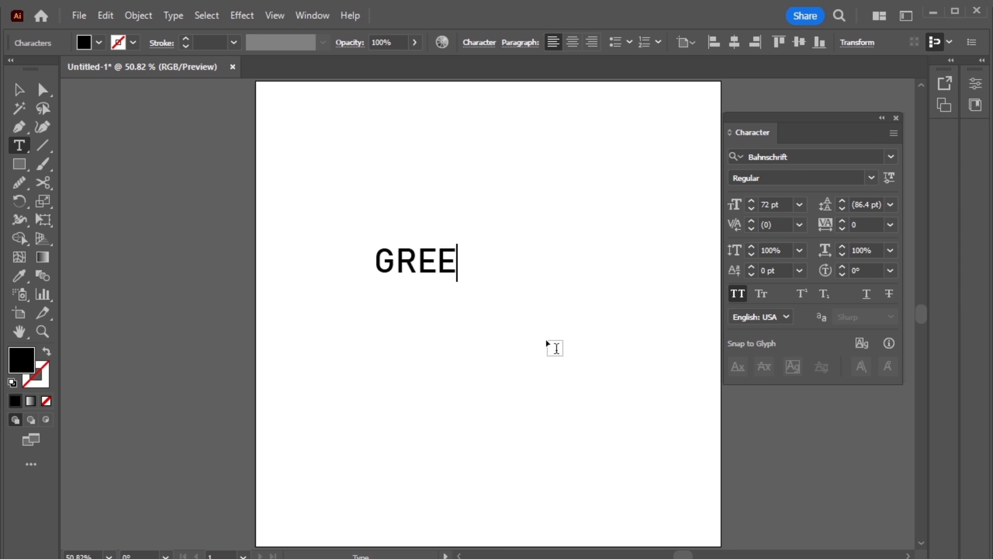
type("N")
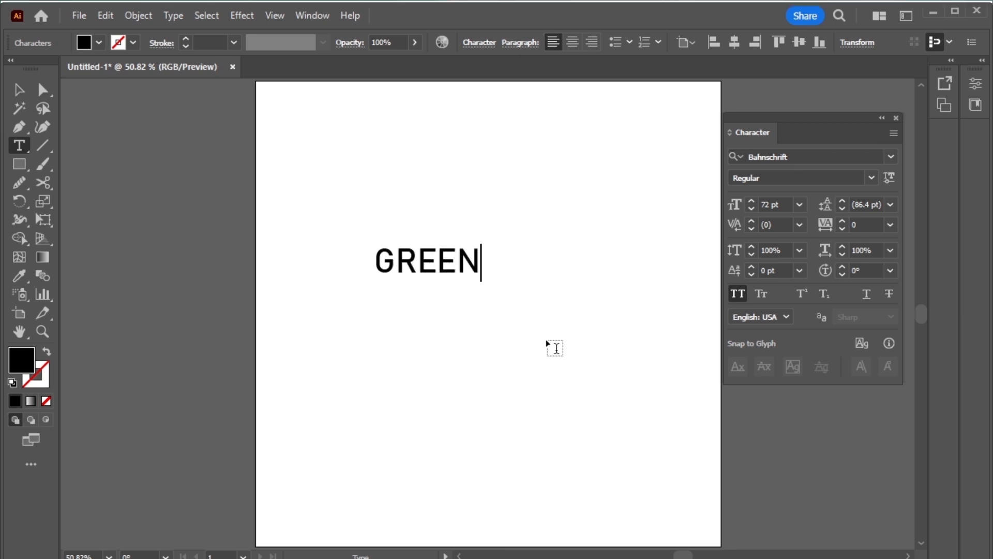
type("AURA")
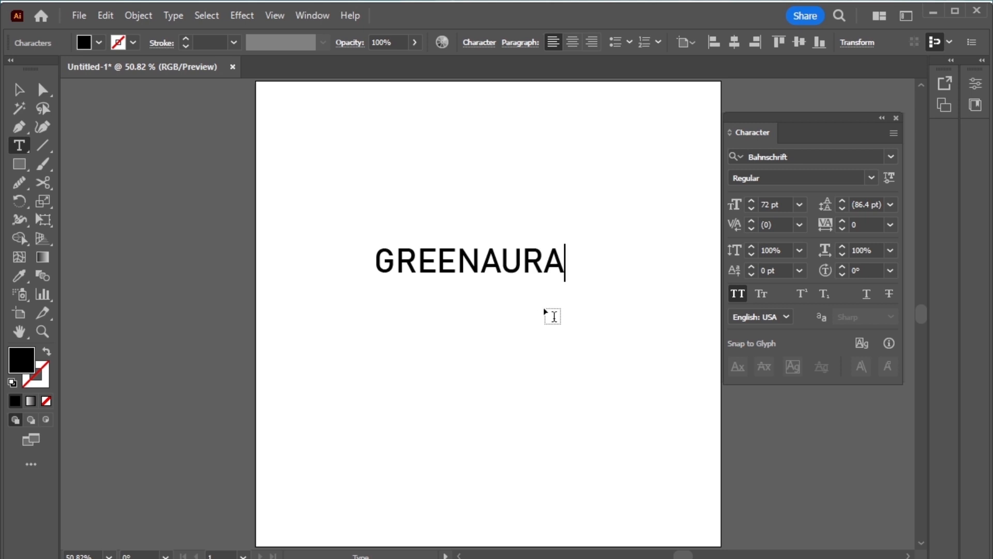
Step: Turn off All Caps for the GreenAura text and enlarge it to about 137 pt, centred around the middle of the artboard
left_click_drag(564, 262, 355, 255)
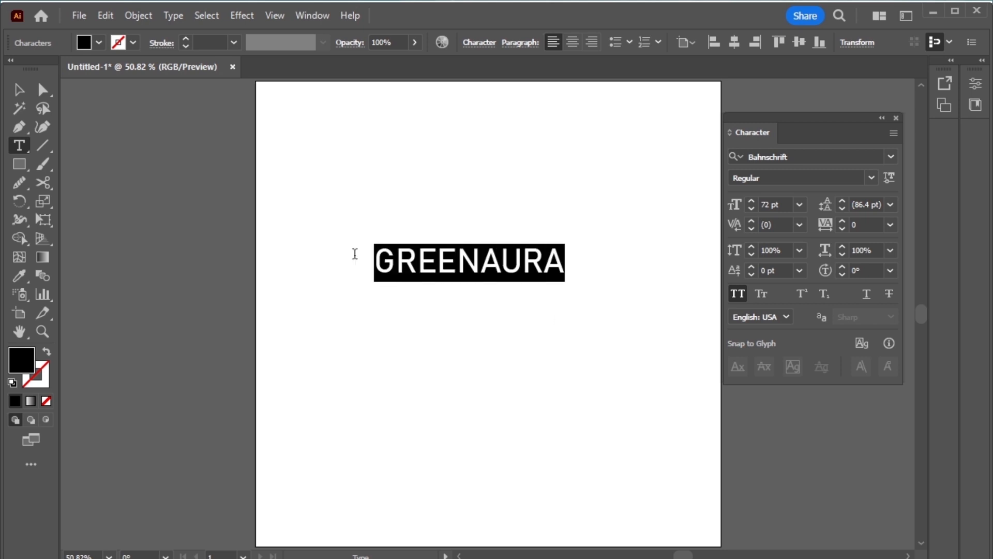
left_click(737, 293)
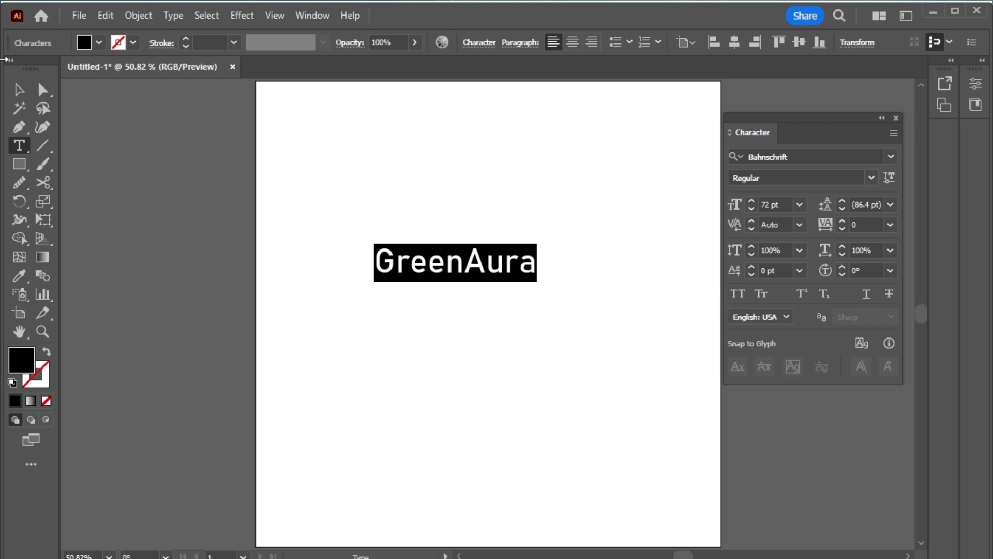
left_click(19, 90)
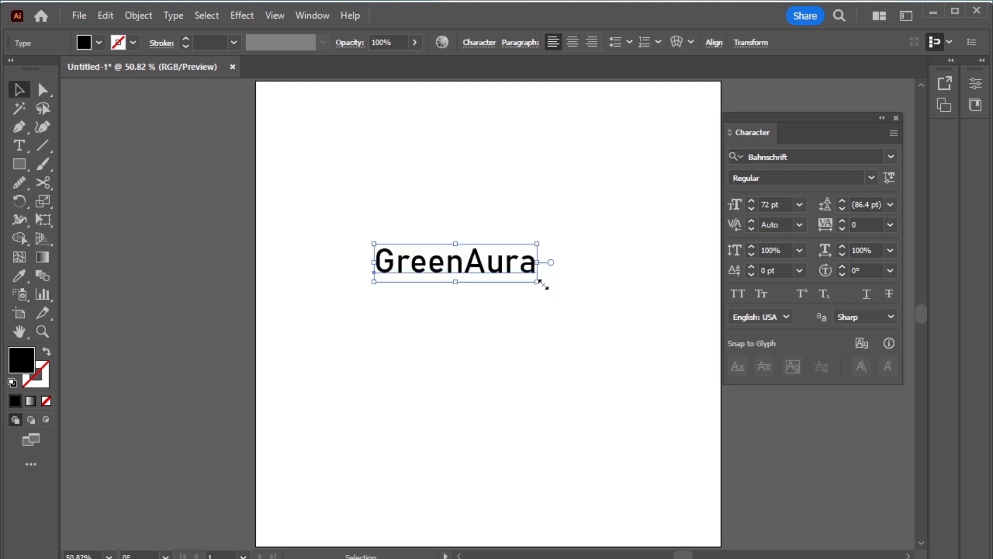
left_click_drag(541, 283, 561, 357)
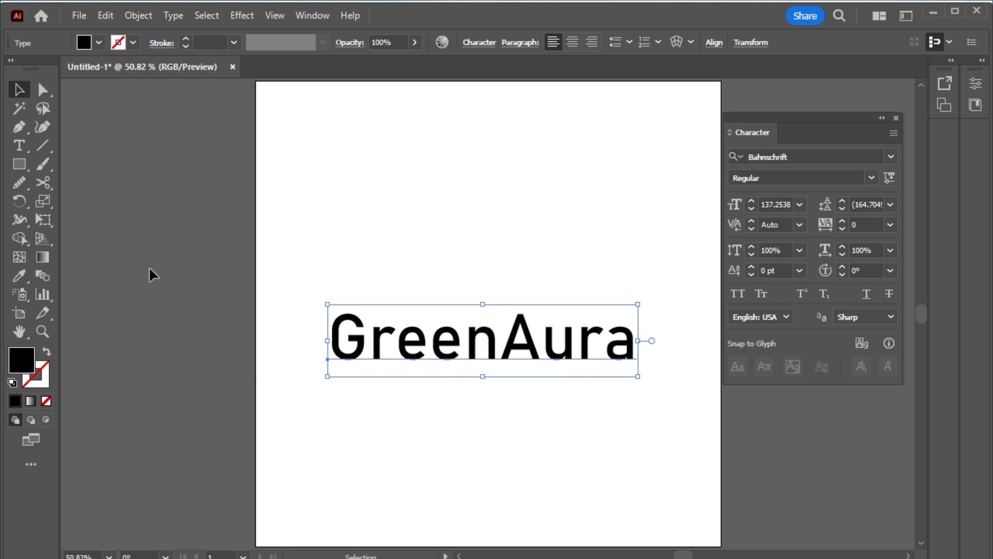
Step: Add a separate letter G above the GreenAura text and set its font to Engravers MT
left_click(19, 145)
left_click(400, 222)
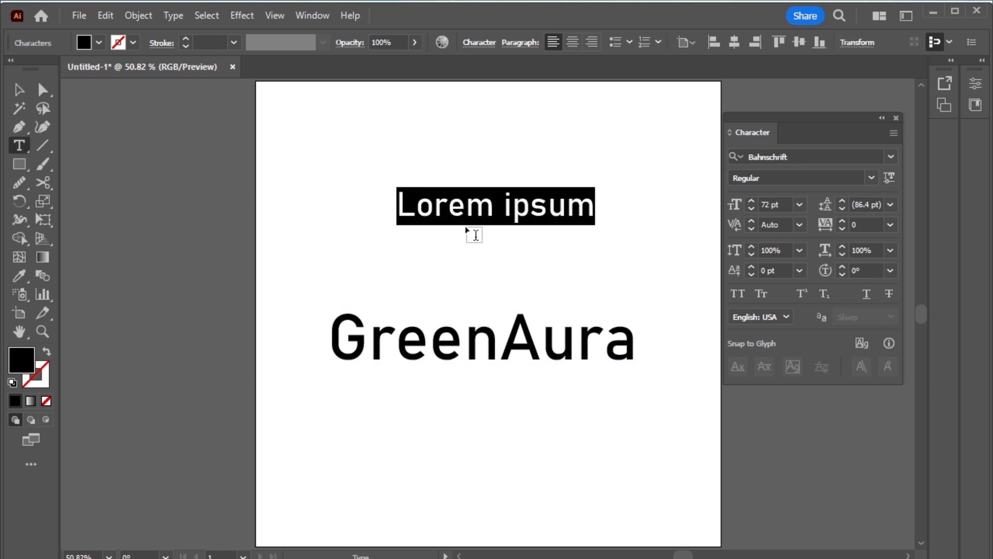
type("G")
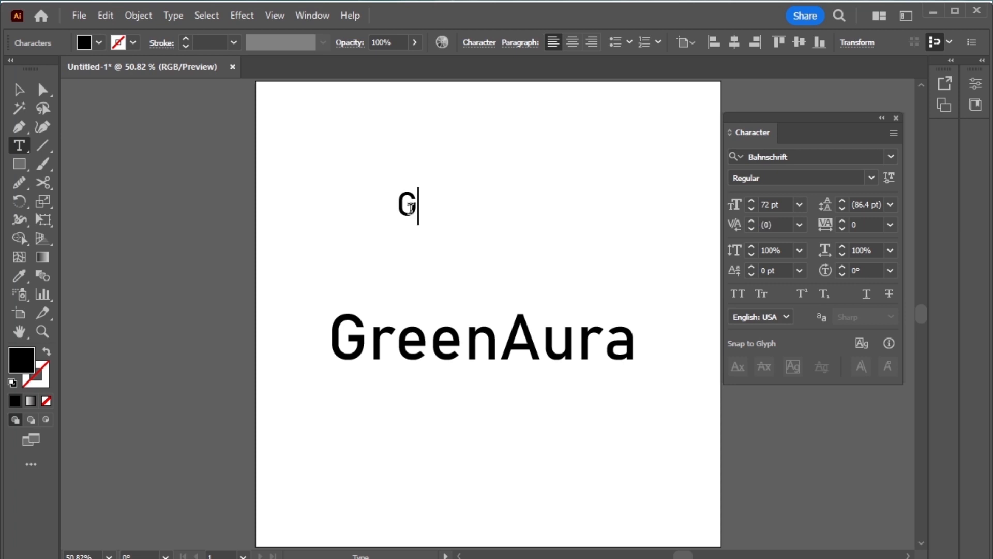
left_click_drag(417, 204, 391, 201)
left_click(891, 156)
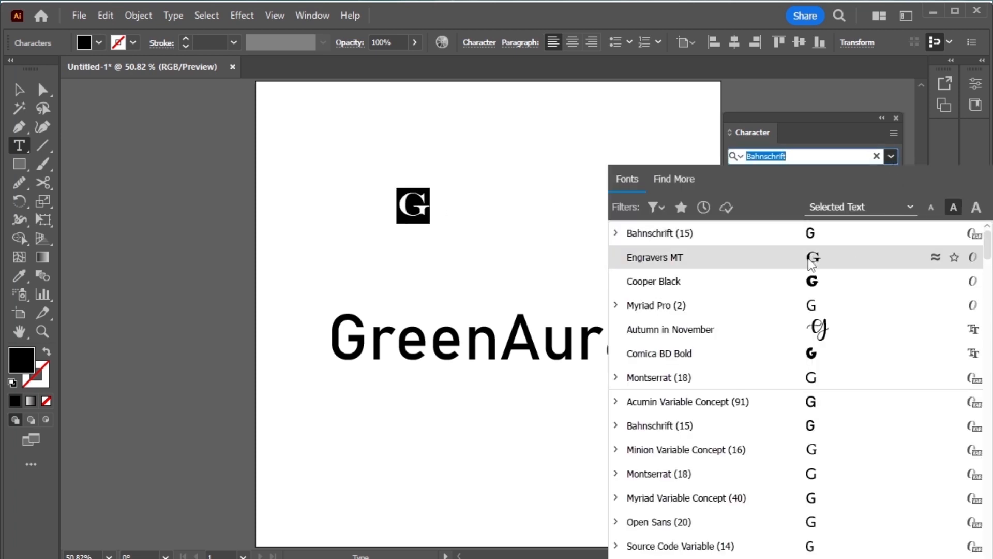
left_click(813, 260)
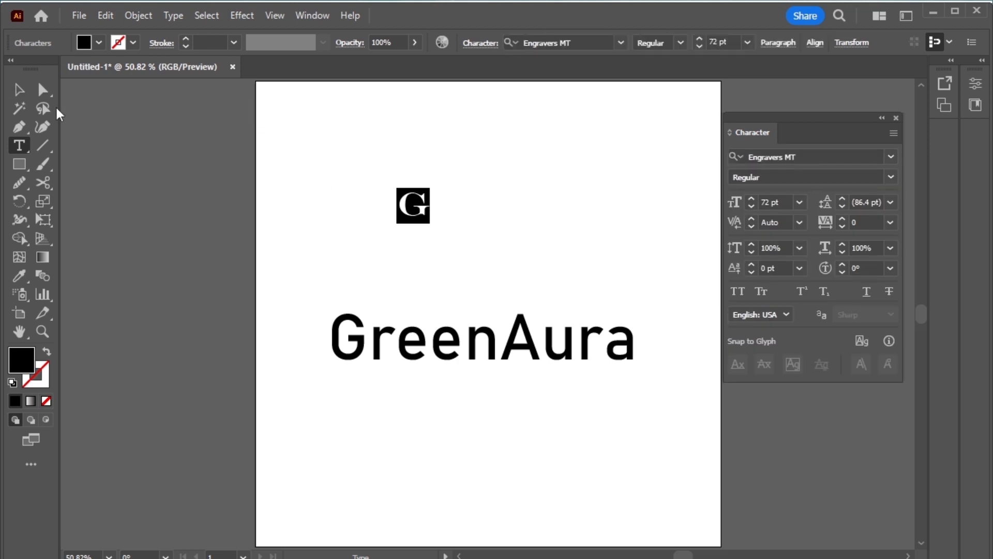
Step: Enlarge the G to about 326 pt above the wordmark and place a copy beside it, changed to the letter A
left_click(20, 90)
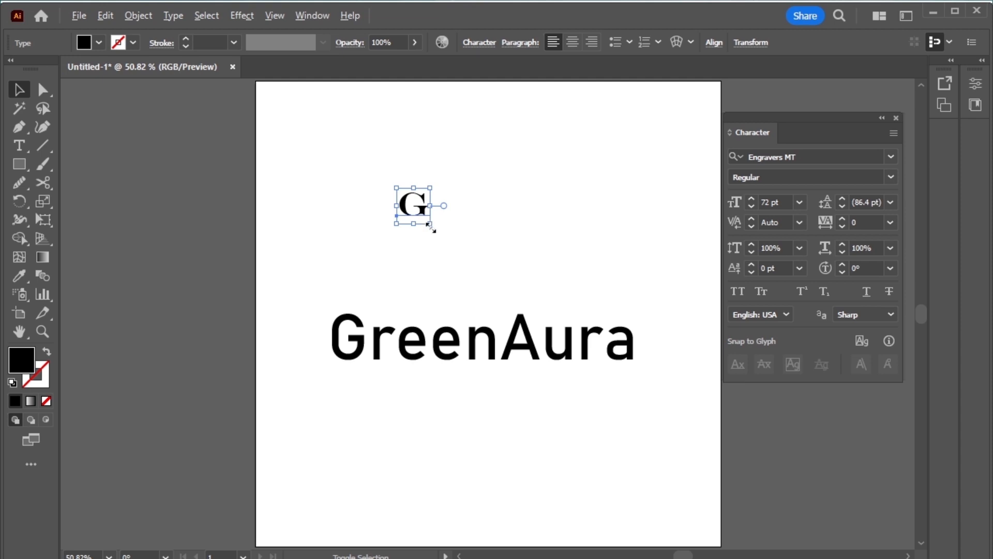
left_click_drag(430, 226, 608, 267)
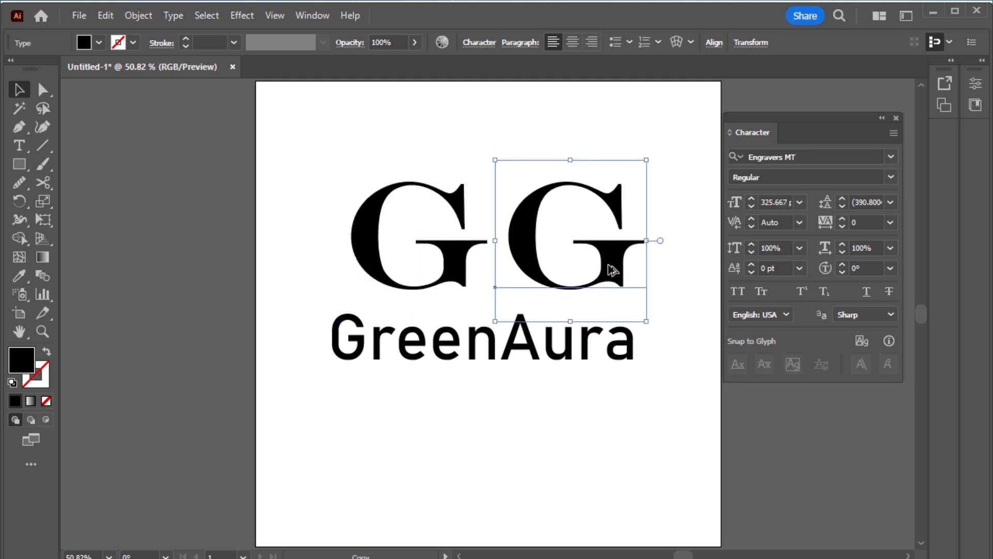
left_click(20, 147)
left_click_drag(506, 246, 688, 260)
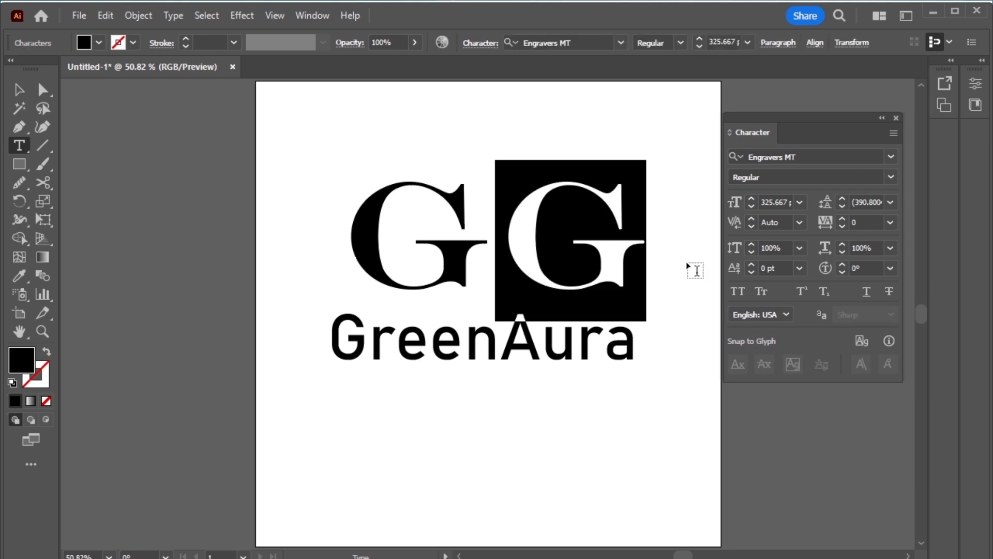
type("A")
Step: Swap fill and stroke on the large G and A so they have only a black outline, with a stroke weight of 2 pt
left_click(20, 89)
left_click(388, 251)
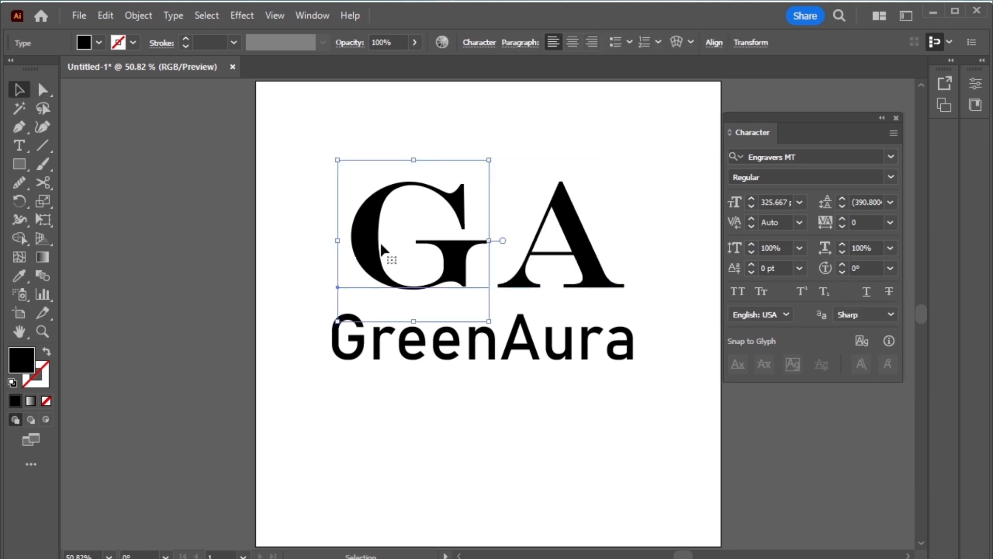
left_click_drag(310, 148, 663, 256)
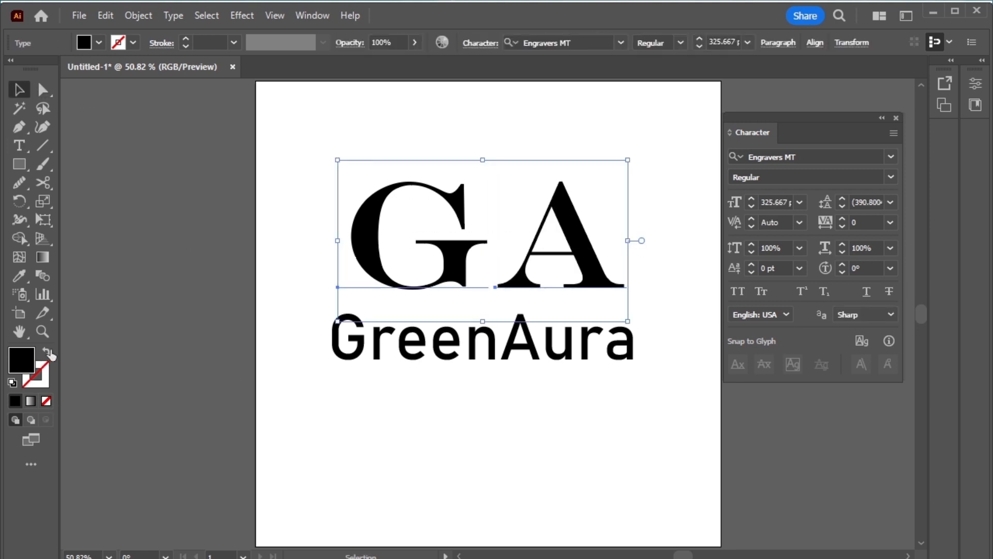
left_click(47, 351)
left_click(44, 367)
left_click(45, 367)
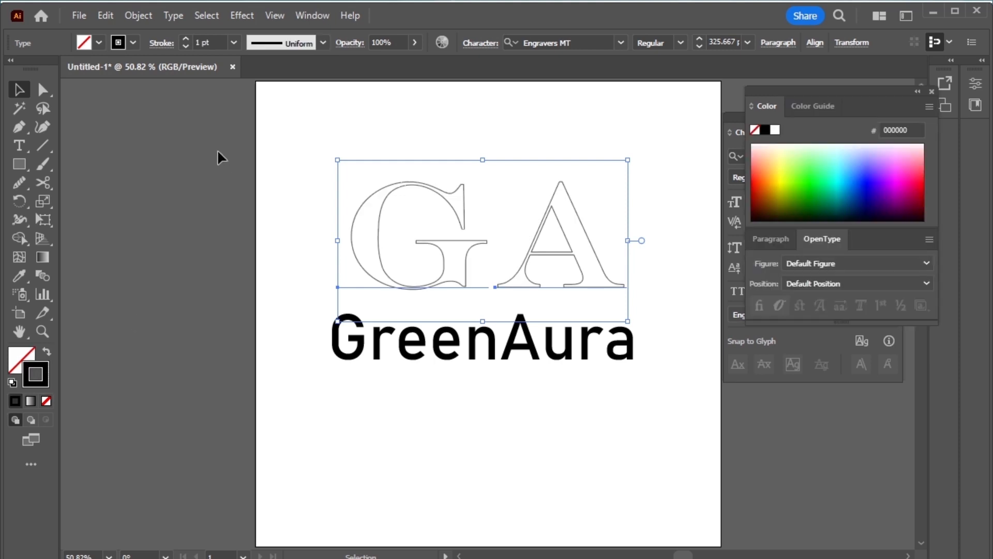
left_click(186, 39)
left_click(497, 238)
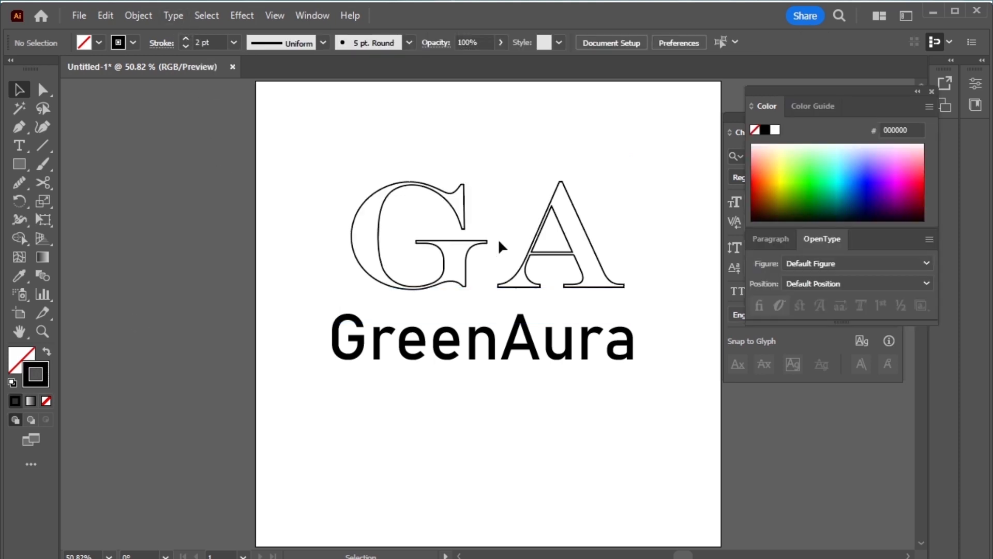
Step: Convert the large G and A text into editable vector shapes with Create Outlines
scroll(548, 241, "up", 1)
left_click(318, 145)
left_click(267, 117)
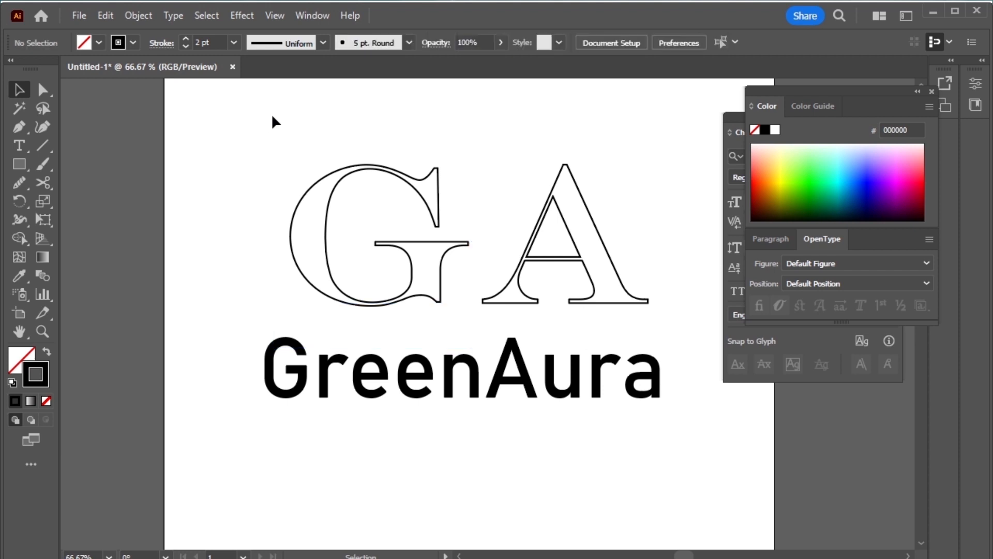
left_click(494, 182)
right_click(455, 160)
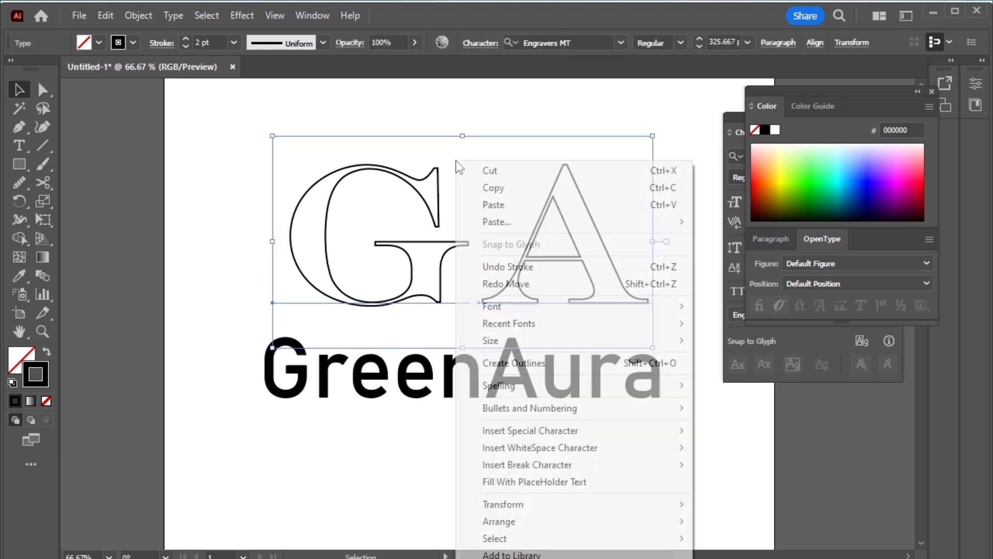
left_click(592, 361)
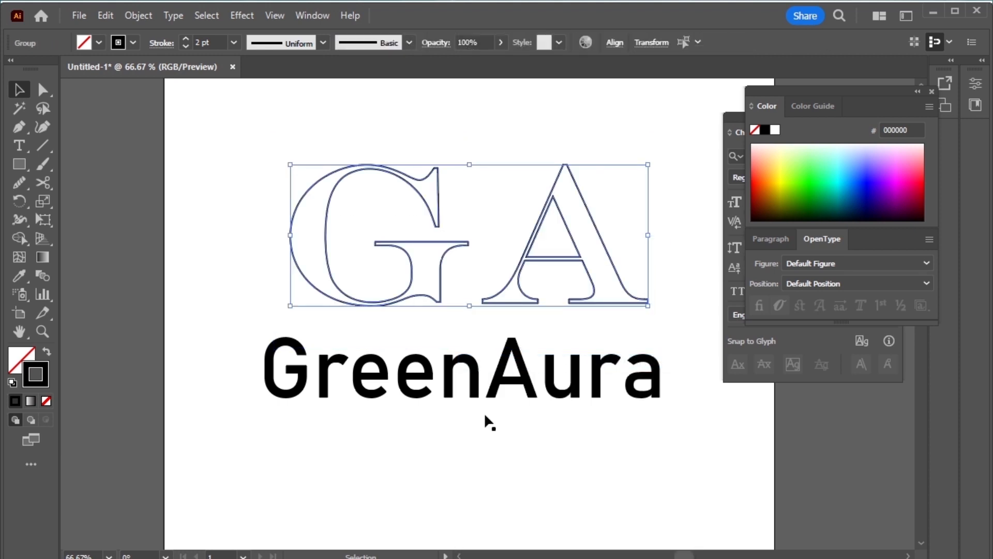
left_click(449, 428)
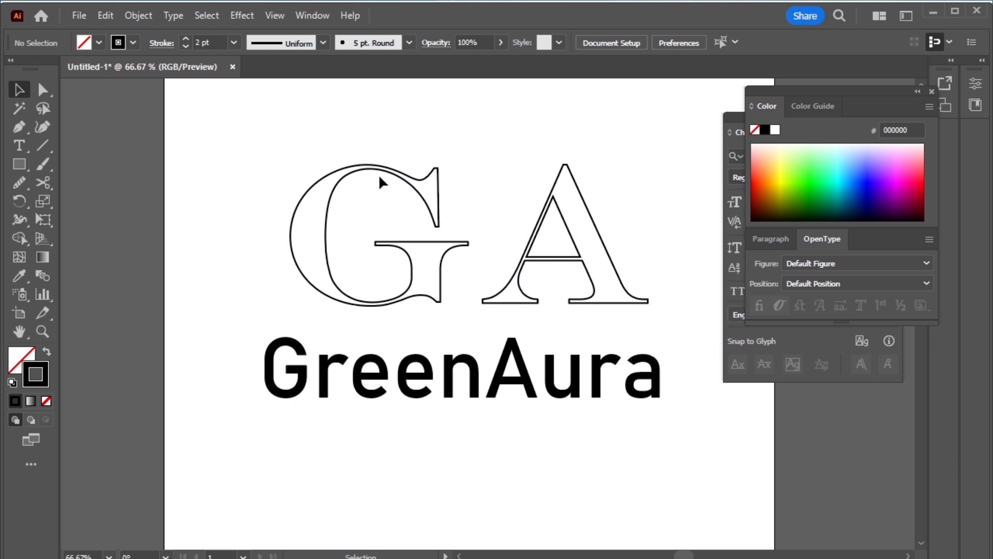
Step: Move the top anchor point of the G's inner curve up until it meets the outer curve
left_click(351, 167)
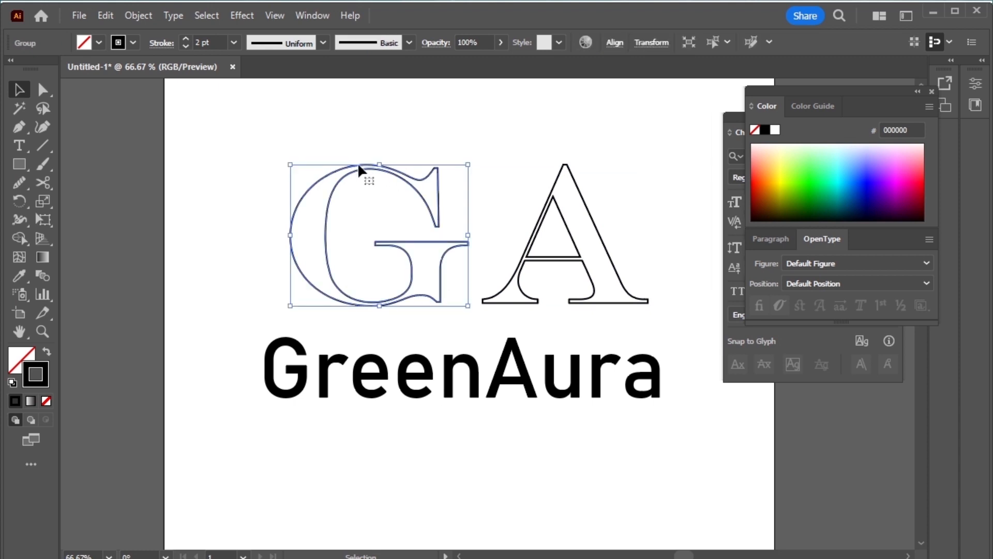
scroll(349, 175, "up", 2)
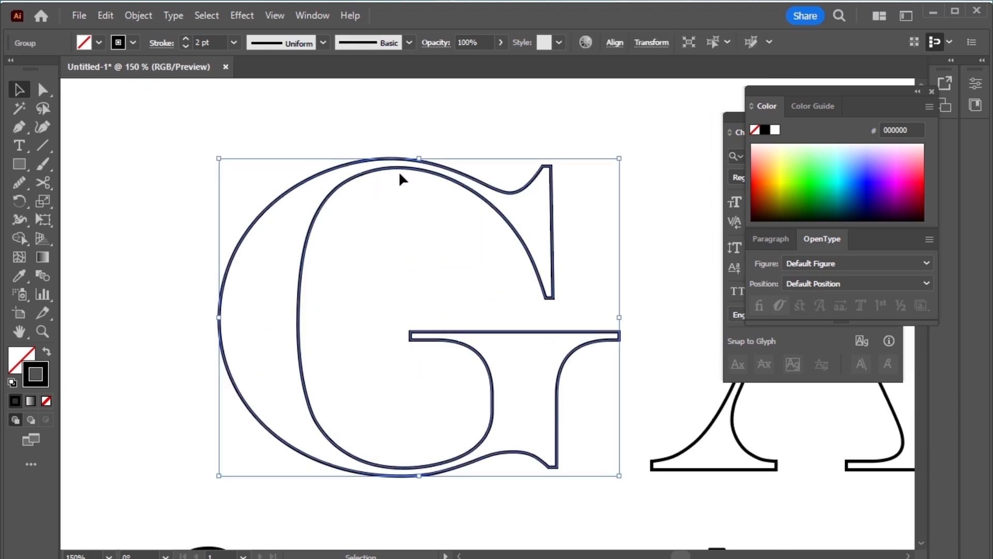
left_click(45, 92)
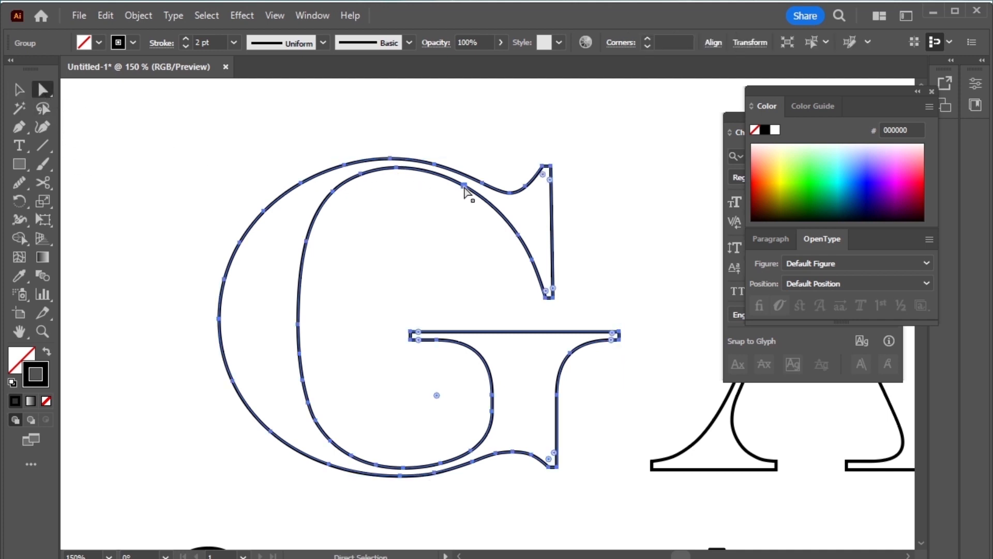
left_click(397, 167)
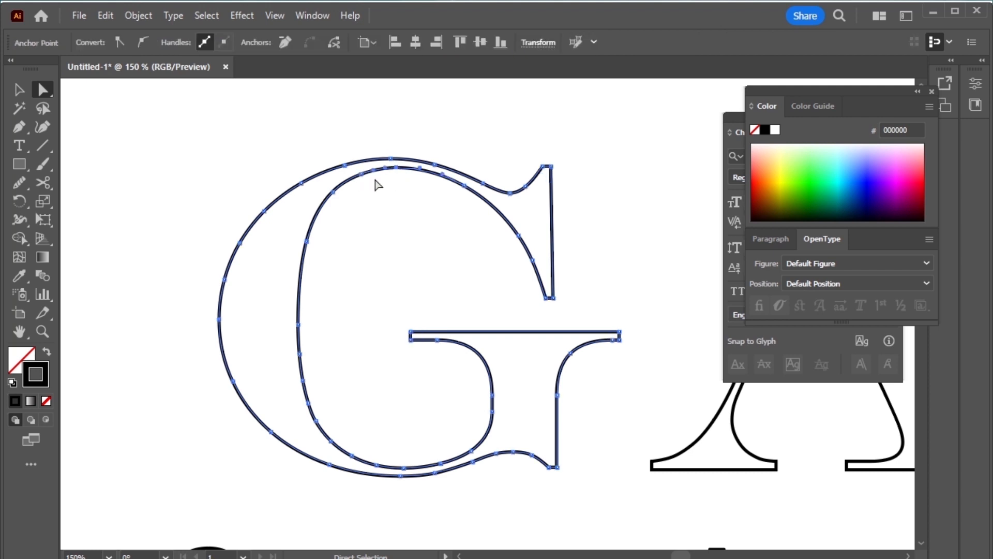
scroll(378, 185, "up", 2)
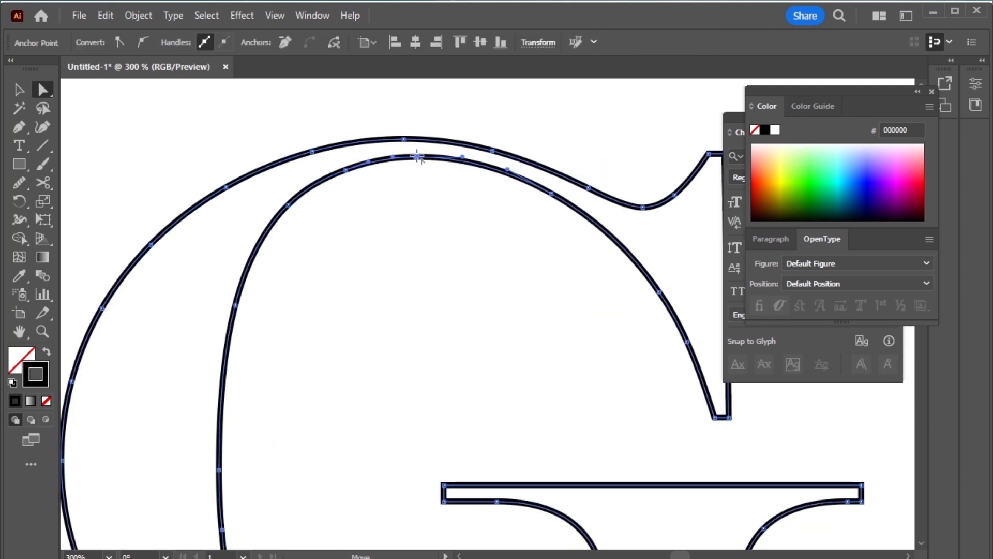
left_click_drag(418, 156, 418, 142)
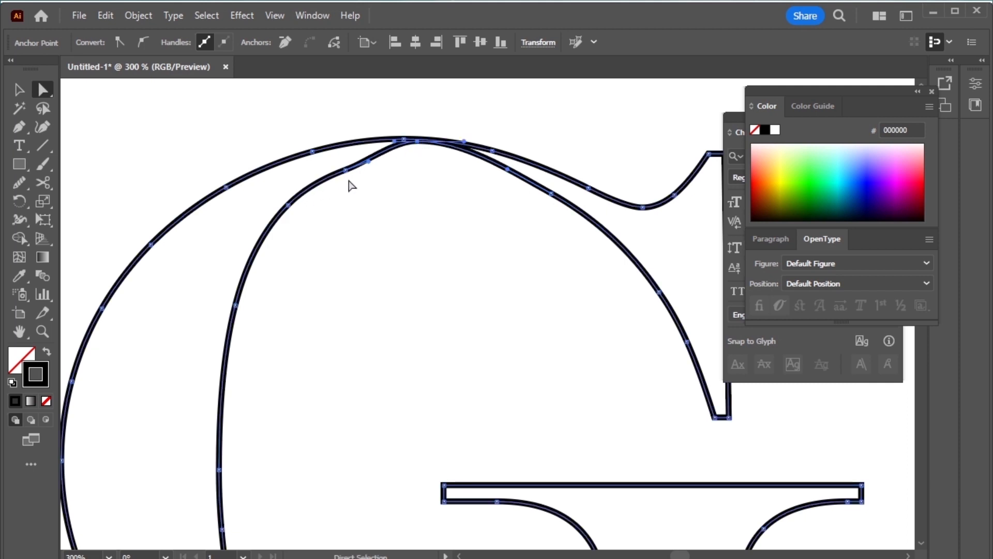
Step: Reposition the anchor points on both sides of the G's inner top so the inner curve runs into the outer one
left_click(345, 169)
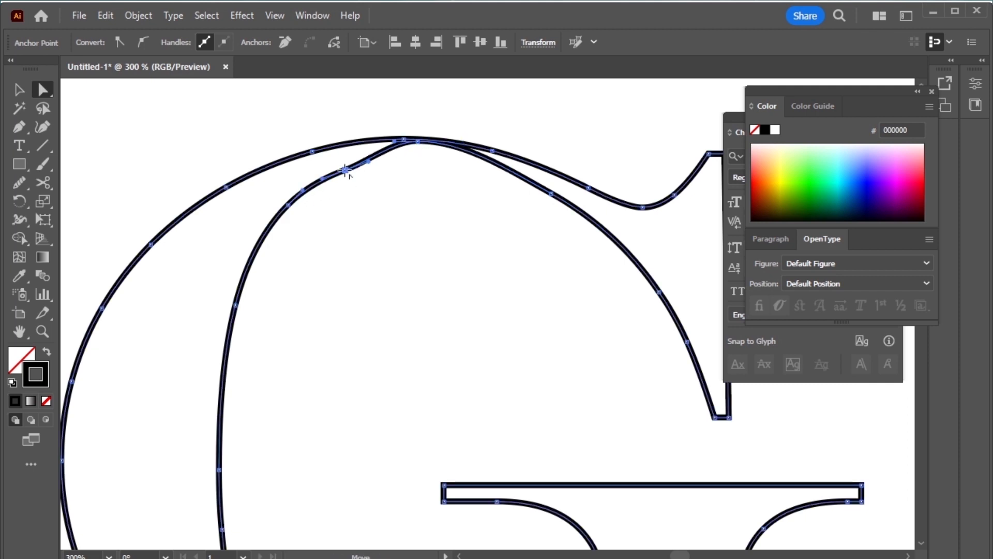
left_click_drag(345, 169, 364, 152)
left_click_drag(551, 192, 569, 193)
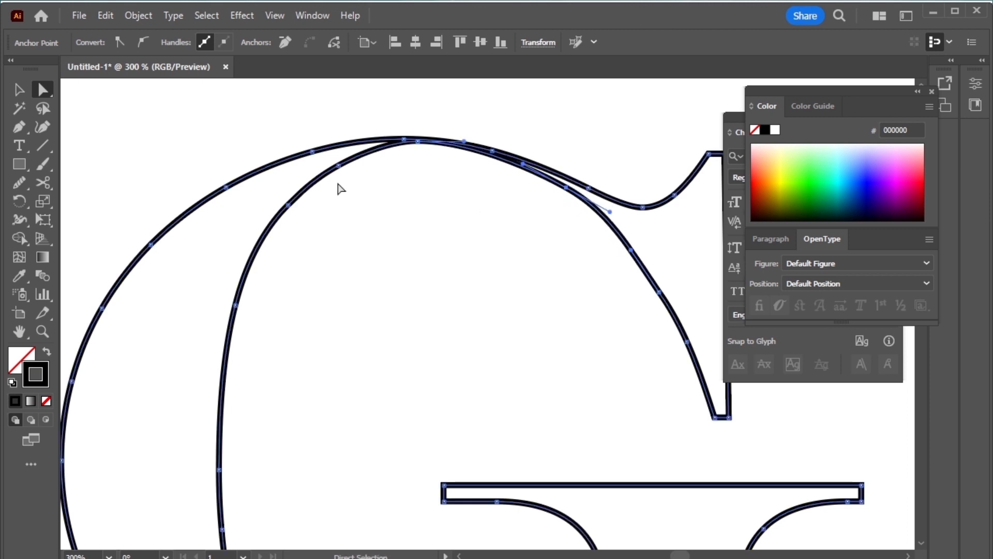
left_click(361, 256)
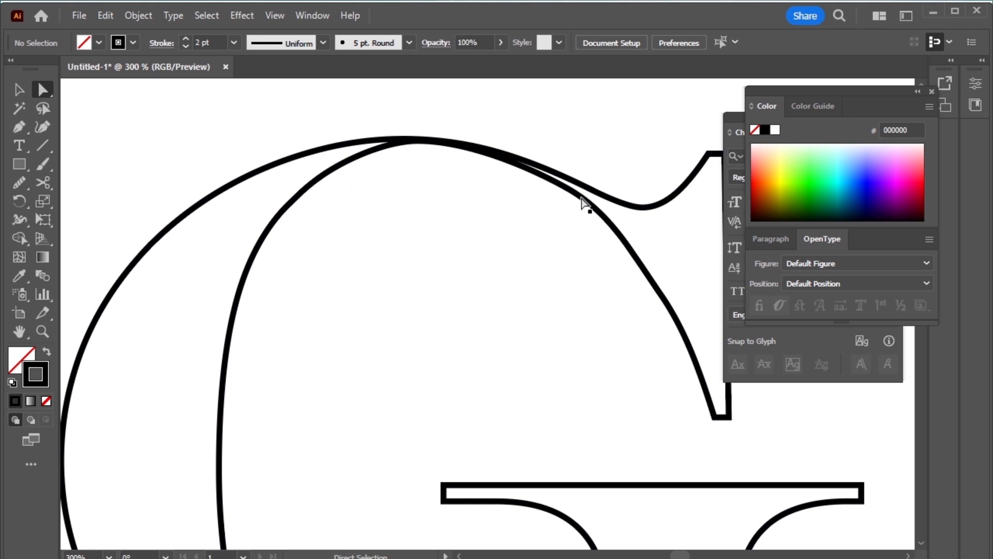
Step: Smooth both sides of the G's reshaped inner curve with the Smooth tool and deselect the letter
left_click(583, 202)
left_click_drag(18, 181, 111, 222)
mouse_move(351, 169)
left_mouse_down()
mouse_move(235, 276)
mouse_move(239, 302)
mouse_move(244, 280)
mouse_move(330, 162)
left_mouse_up()
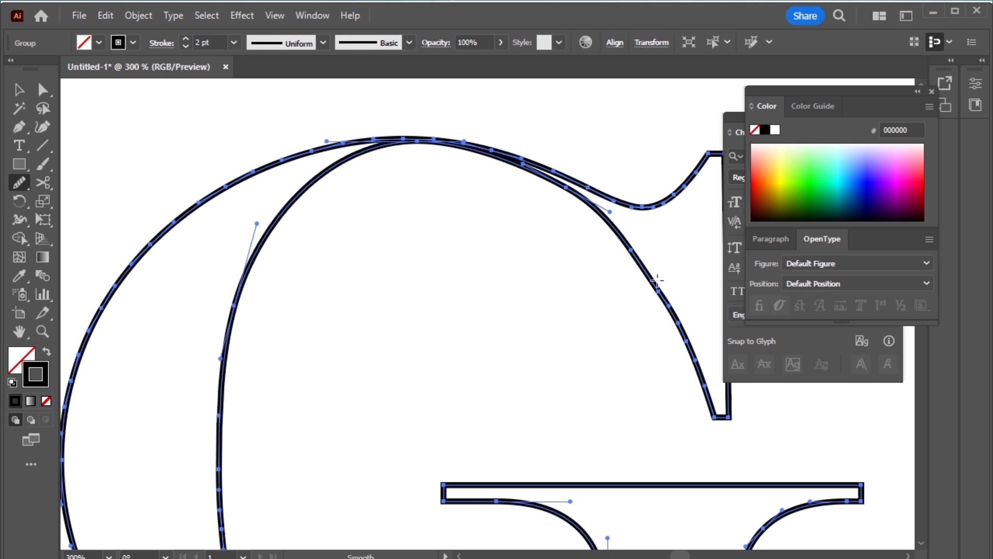
mouse_move(656, 280)
left_mouse_down()
mouse_move(556, 199)
mouse_move(628, 297)
left_mouse_up()
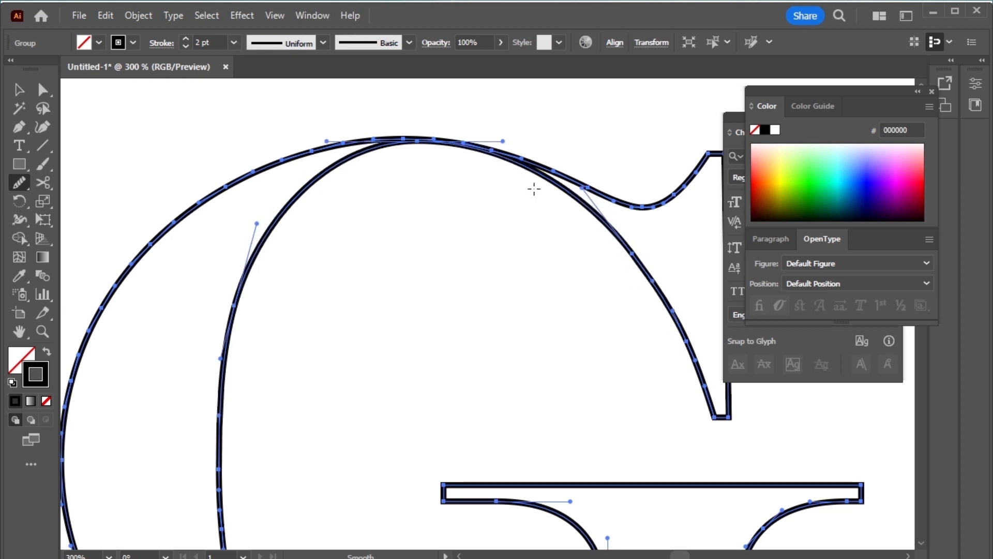
left_click_drag(566, 189, 703, 364)
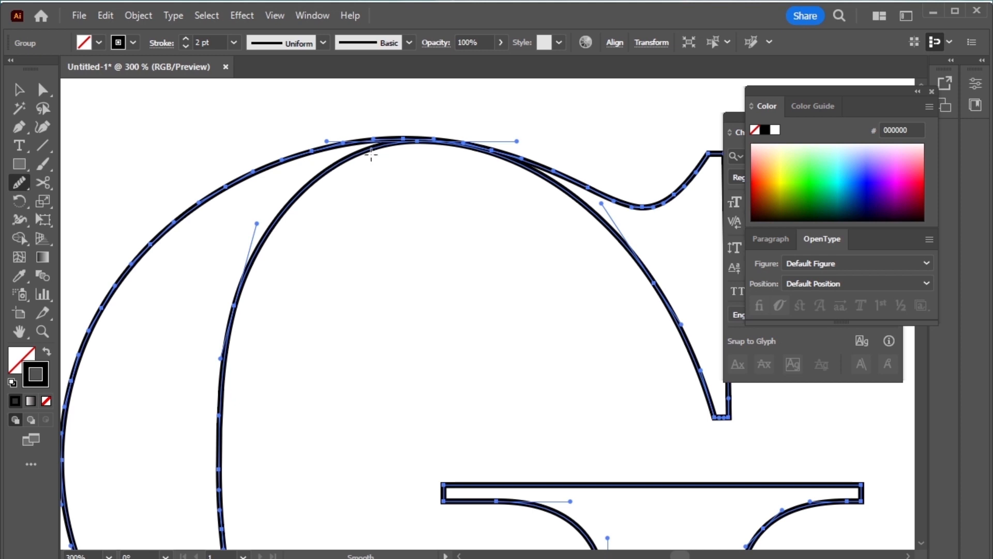
left_click(43, 89)
left_click(397, 199)
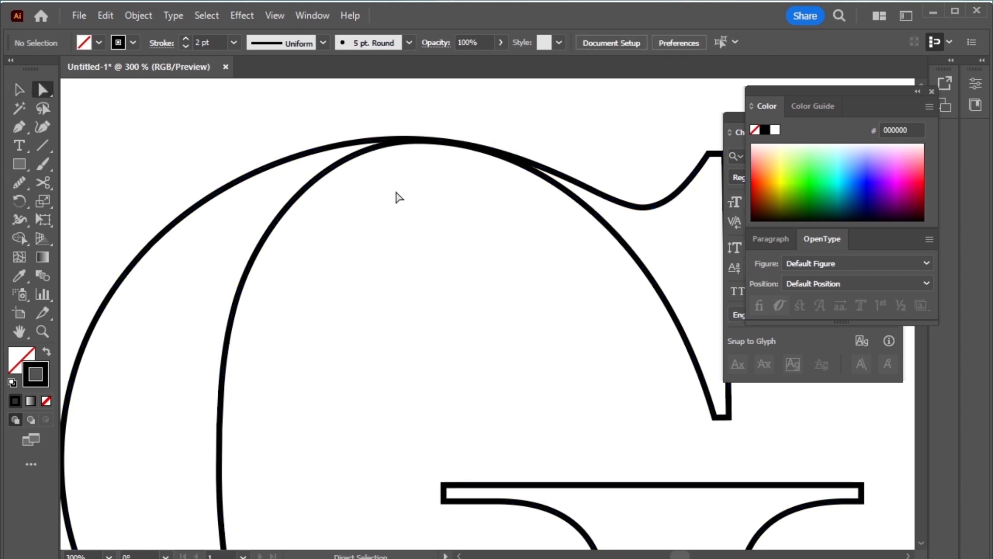
Step: Move the bottom anchor points of the G's inner curve down until they meet the outer curve
scroll(468, 315, "down", 5)
scroll(469, 315, "down", 2)
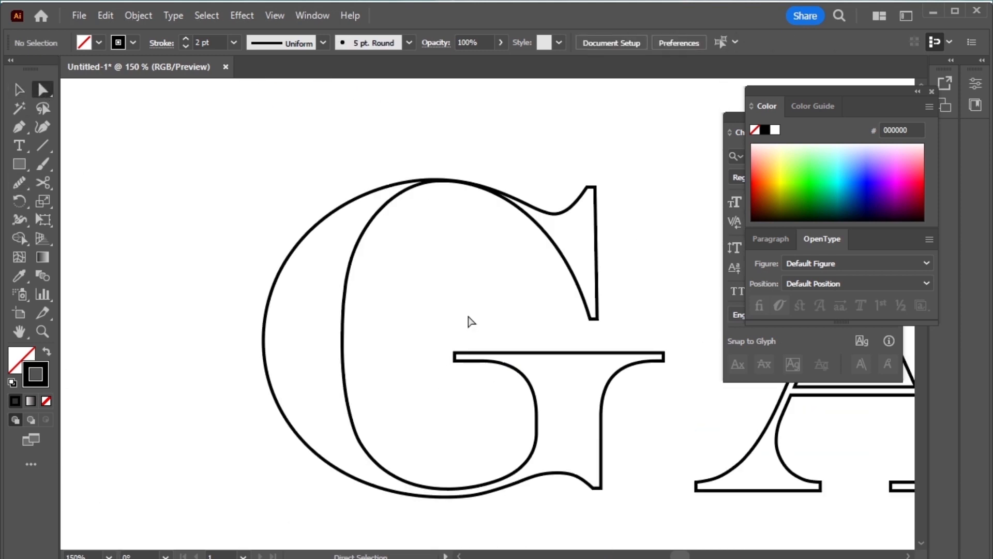
scroll(469, 315, "down", 3)
scroll(468, 316, "up", 2)
scroll(471, 321, "down", 2)
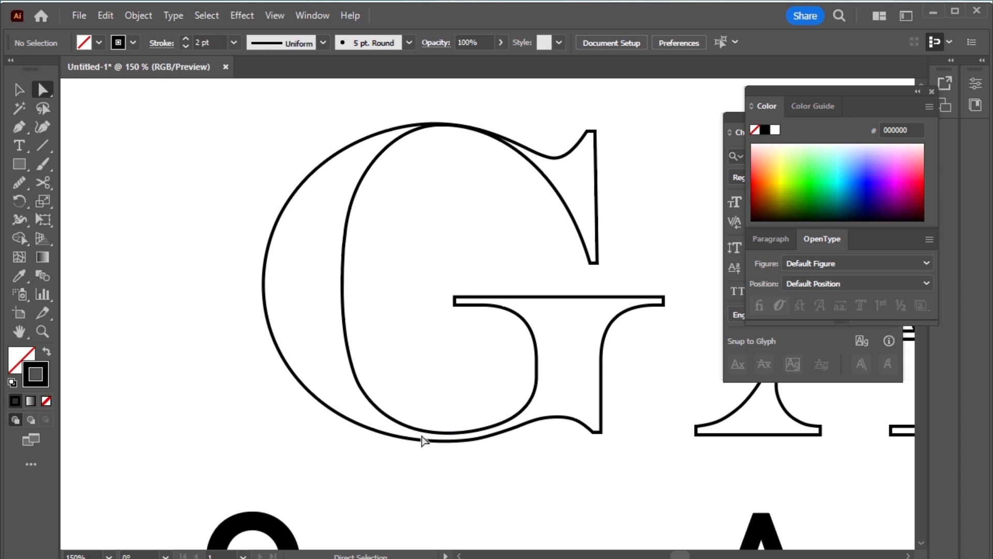
scroll(450, 459, "up", 3)
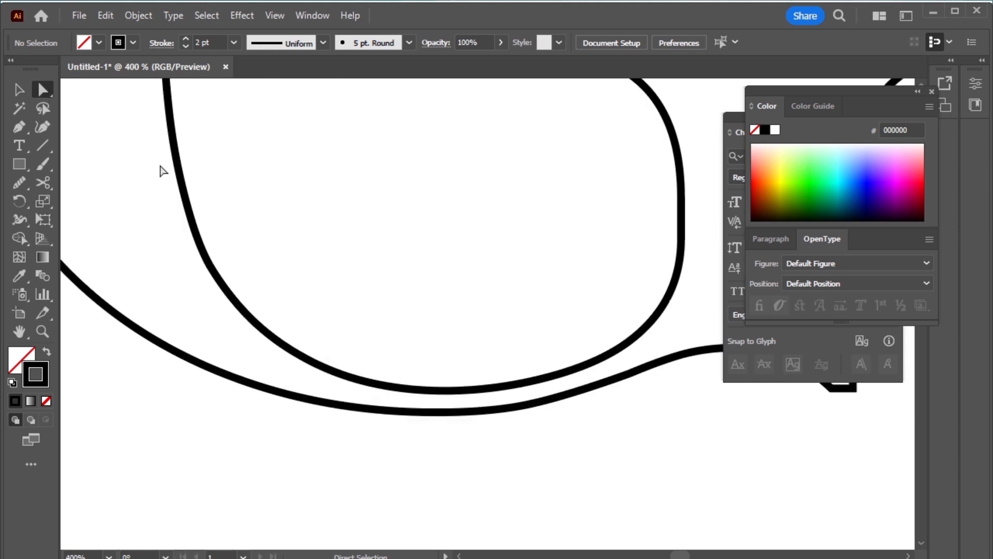
left_click_drag(340, 351, 503, 399)
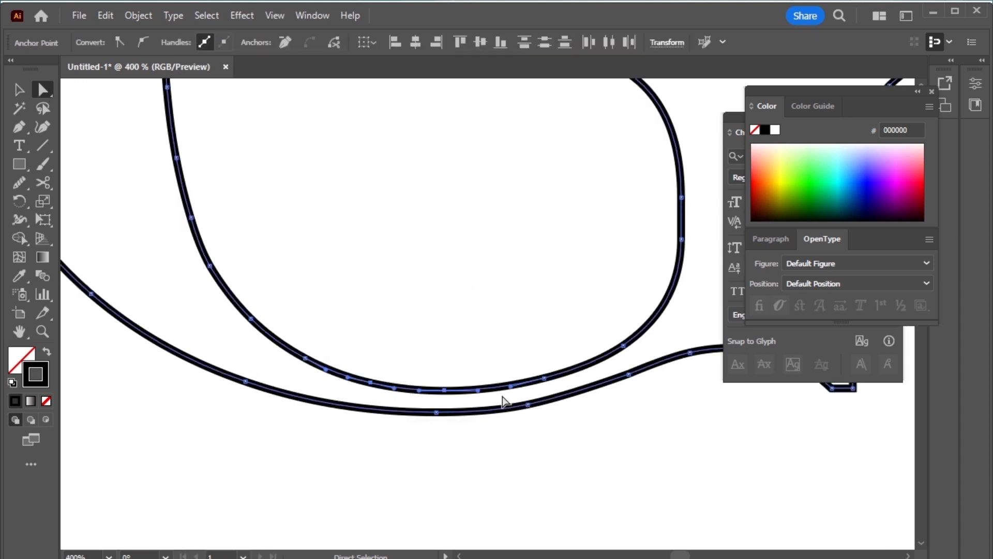
key("Down")
key("Down")
key("Down")
key("Down")
key("Down")
key("Down")
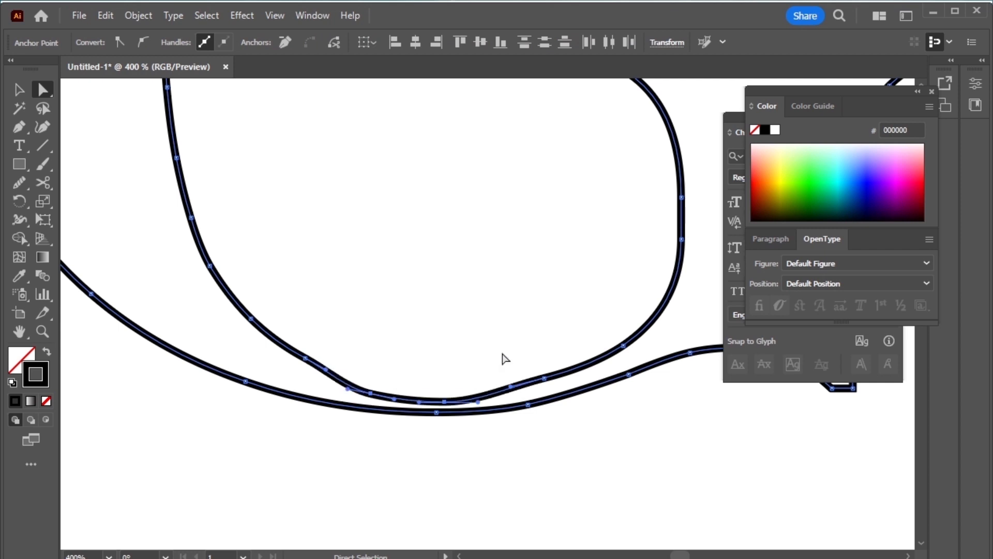
key("Down")
key("Down")
key("Down")
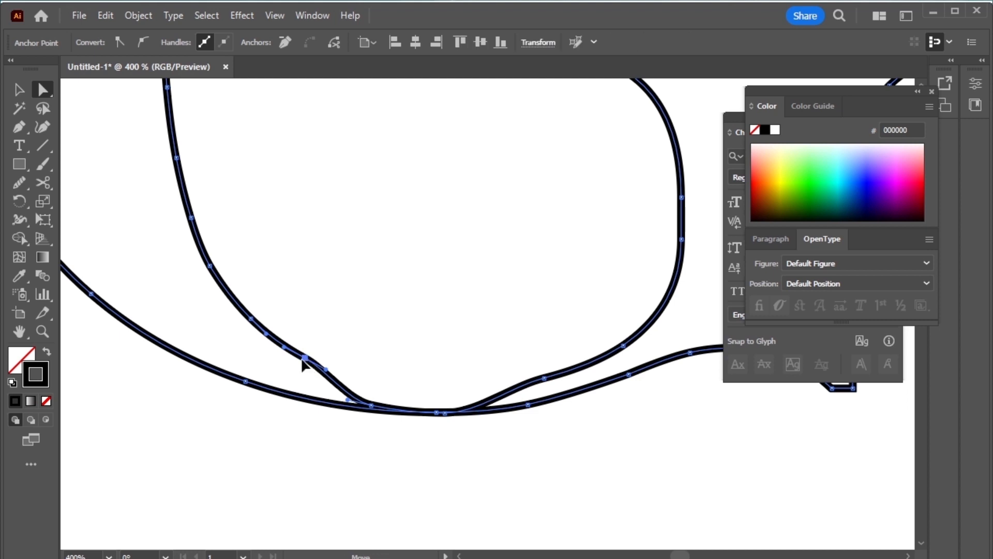
Step: Reposition the anchor points on both sides of the G's inner bottom so the inner curve runs into the outer one
left_click(299, 364)
left_click(538, 387)
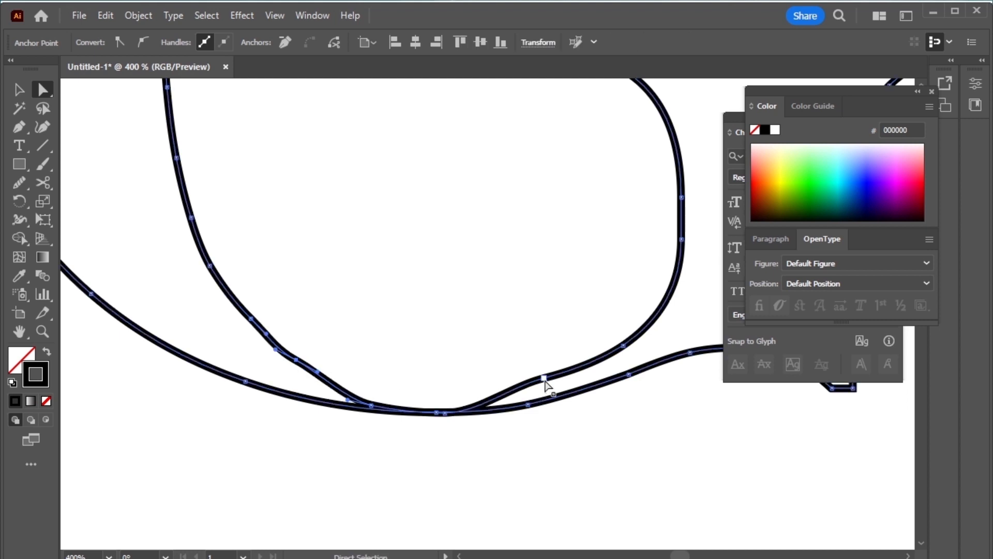
left_click(544, 380)
left_click_drag(545, 379, 546, 384)
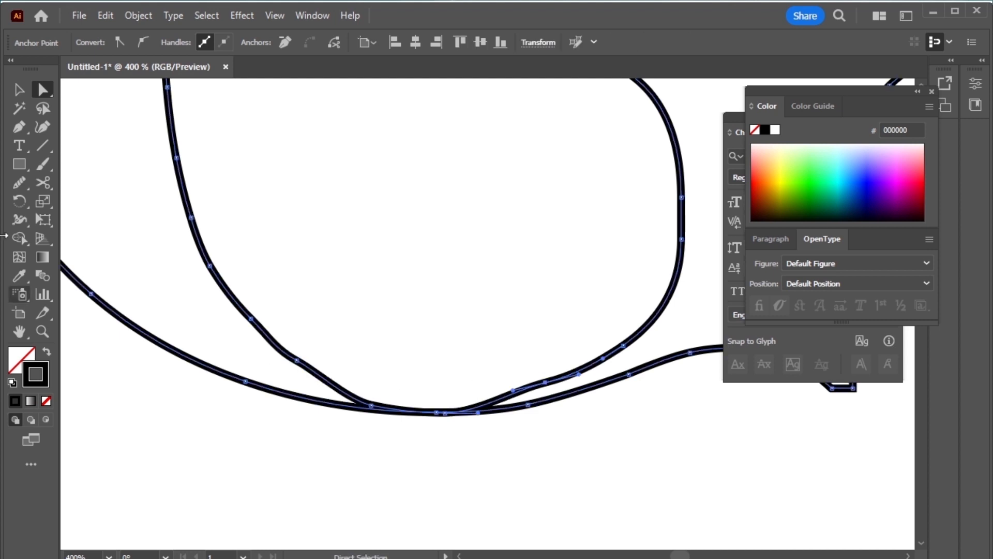
Step: Smooth the G's reshaped inner bottom curve and the rest of its outline with the Smooth tool
left_click(19, 182)
mouse_move(198, 244)
left_mouse_down()
mouse_move(465, 410)
mouse_move(281, 323)
left_mouse_up()
mouse_move(186, 169)
left_mouse_down()
mouse_move(178, 186)
mouse_move(250, 338)
left_mouse_up()
mouse_move(186, 228)
left_mouse_down()
mouse_move(358, 388)
mouse_move(430, 405)
mouse_move(515, 404)
mouse_move(505, 401)
mouse_move(696, 324)
left_mouse_up()
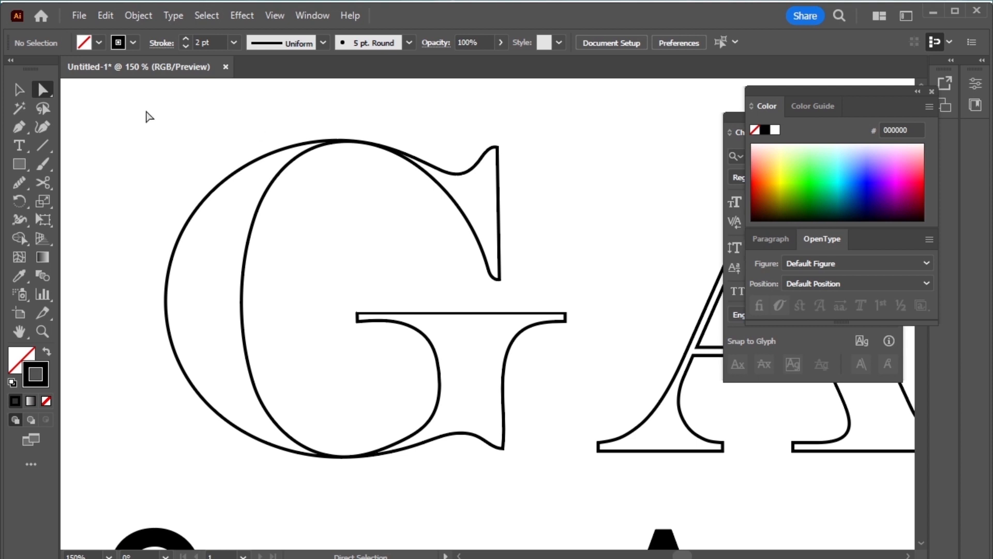
Step: Cut the G's inner and outer curves near their meeting point at the top with the Scissors tool
left_click_drag(150, 120, 567, 472)
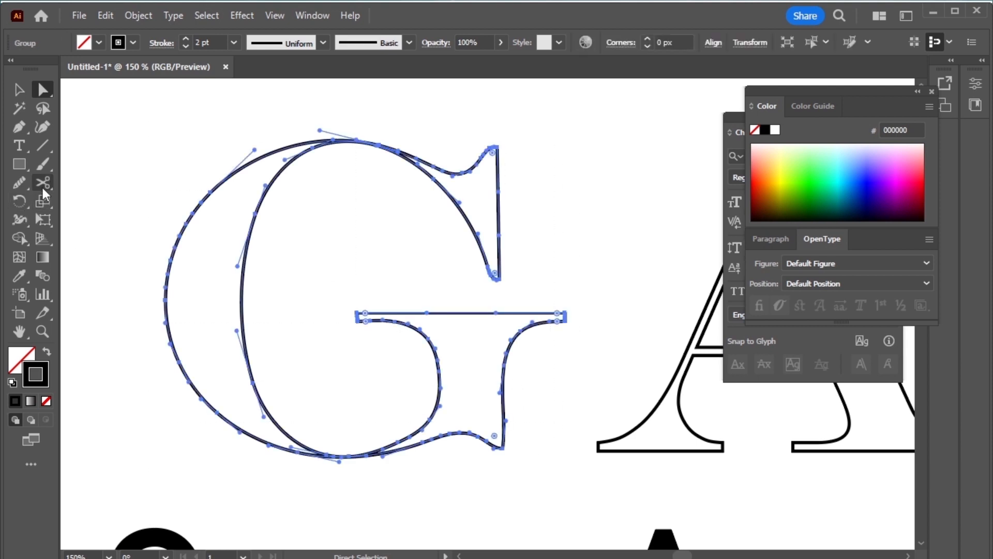
left_click(25, 92)
left_click_drag(46, 182, 88, 200)
scroll(377, 148, "up", 5)
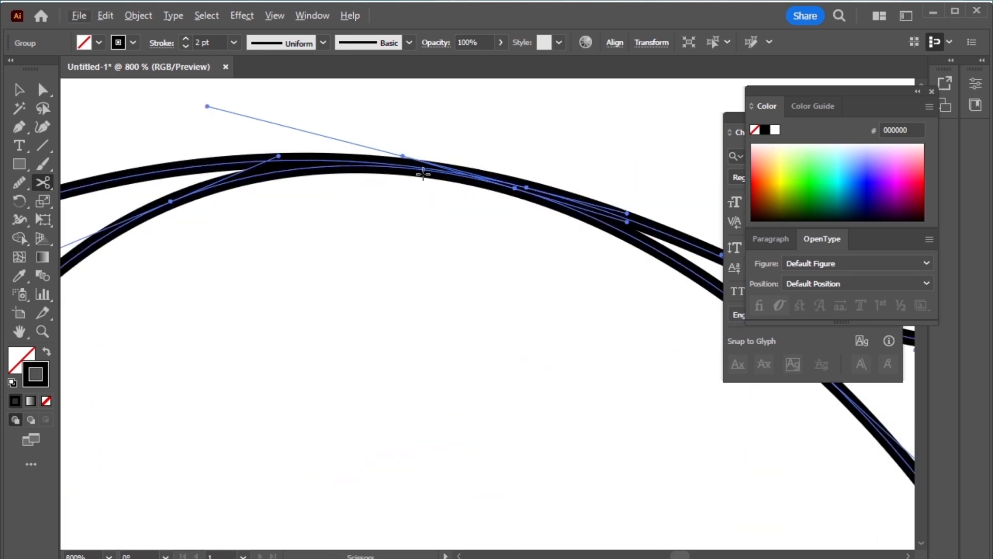
left_click(364, 165)
scroll(364, 165, "up", 2)
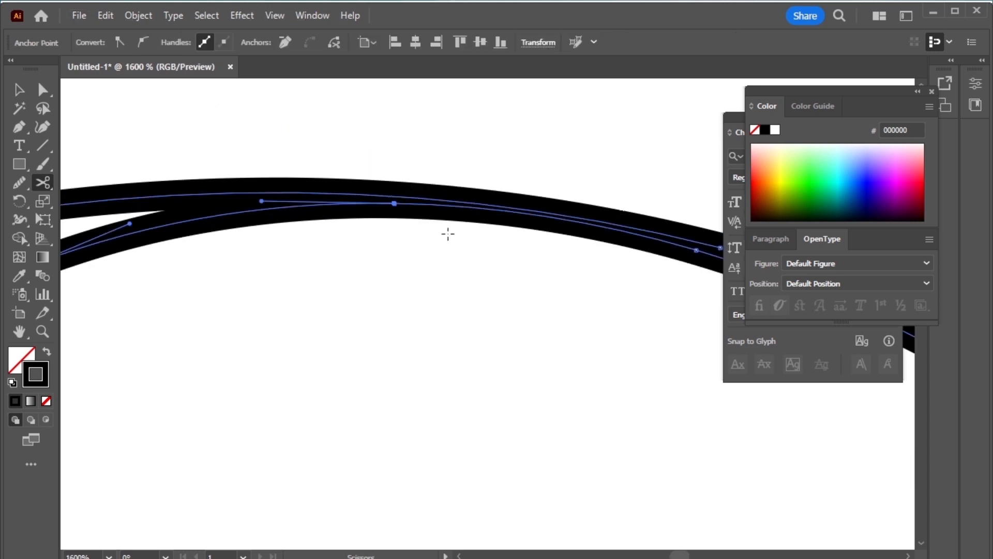
left_click_drag(533, 195, 266, 162)
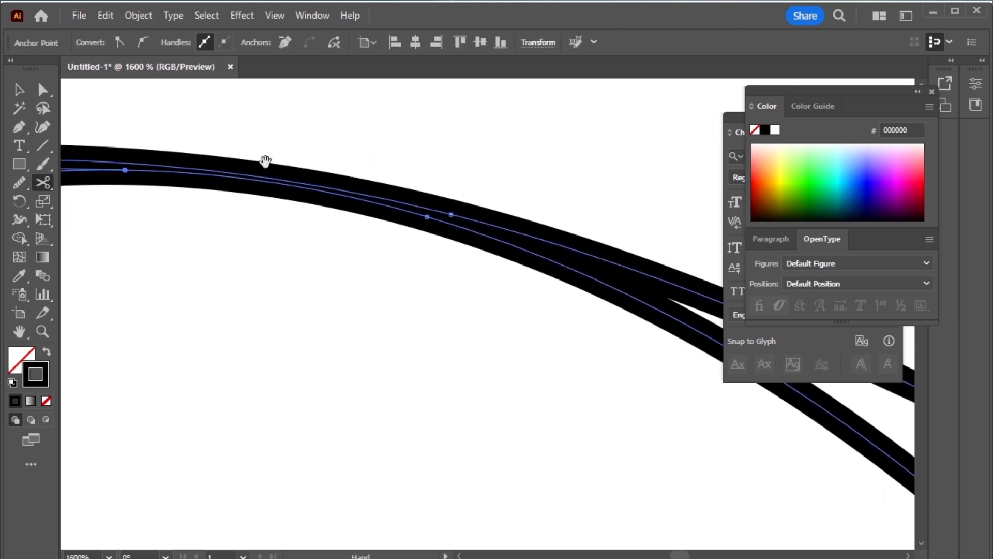
left_click(450, 213)
scroll(368, 290, "down", 3)
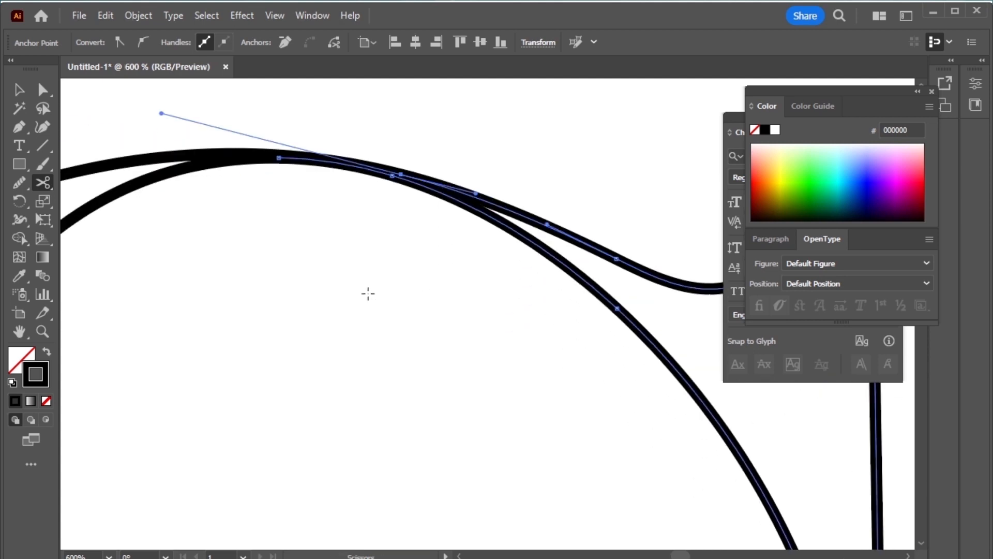
Step: Cut the G's inner and outer curves where they meet at the bottom with the Scissors tool
scroll(383, 316, "down", 2)
scroll(392, 335, "down", 3)
scroll(372, 409, "down", 3)
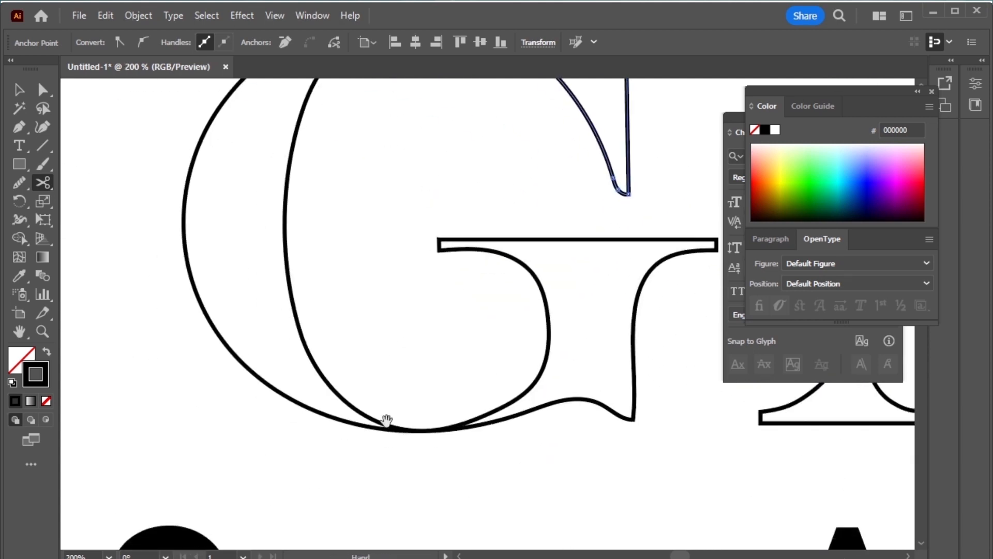
scroll(392, 448, "up", 3)
left_click(19, 89)
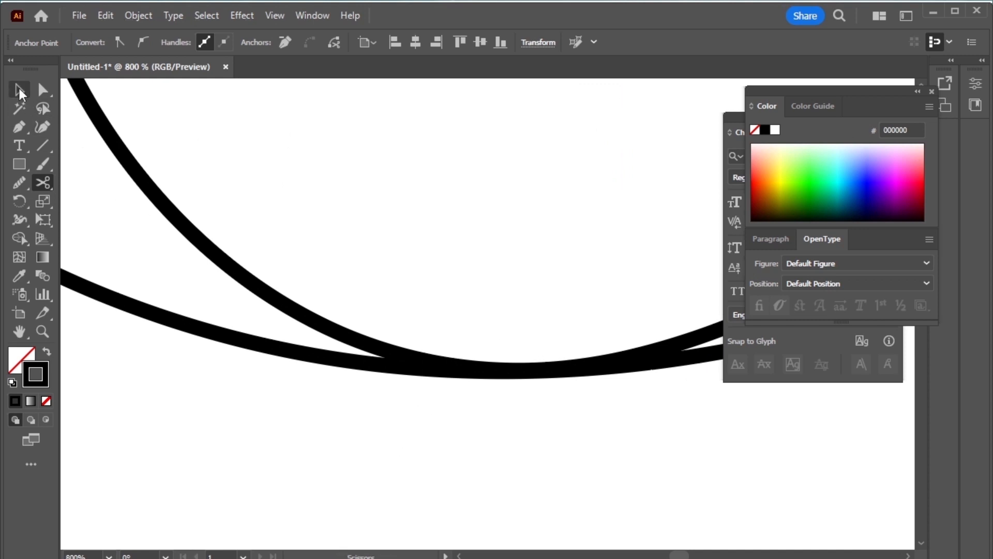
left_click(496, 368)
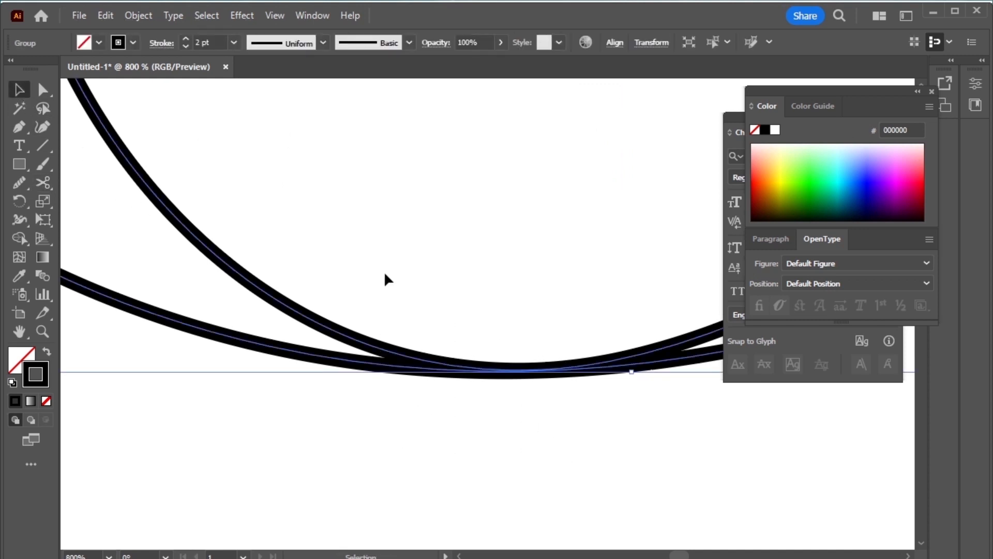
left_click(43, 183)
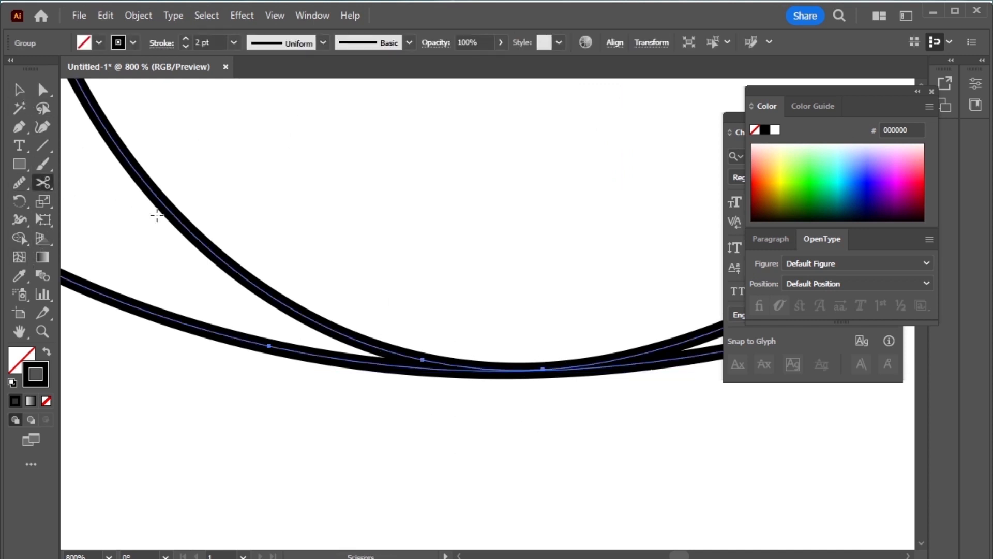
left_click(542, 368)
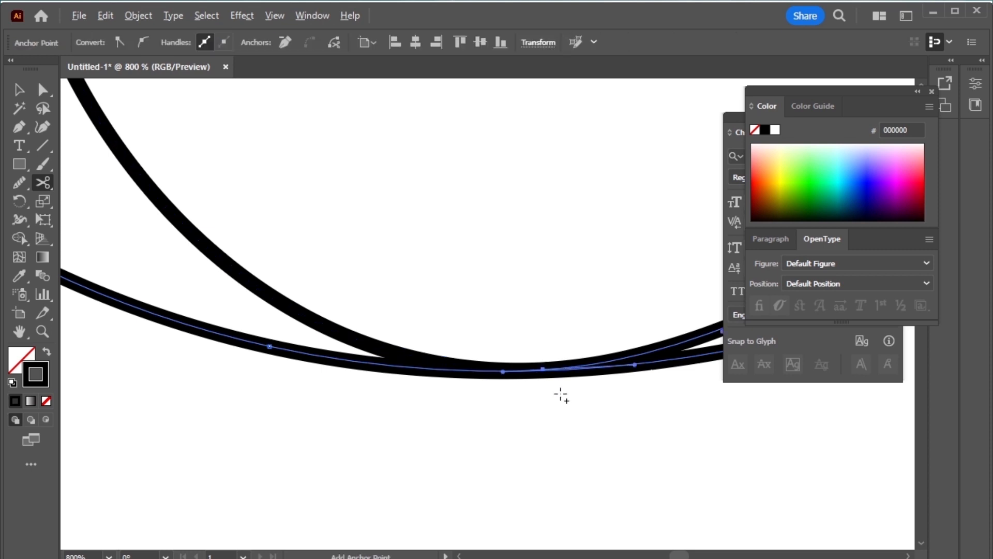
scroll(561, 395, "up", 1)
left_click(485, 359)
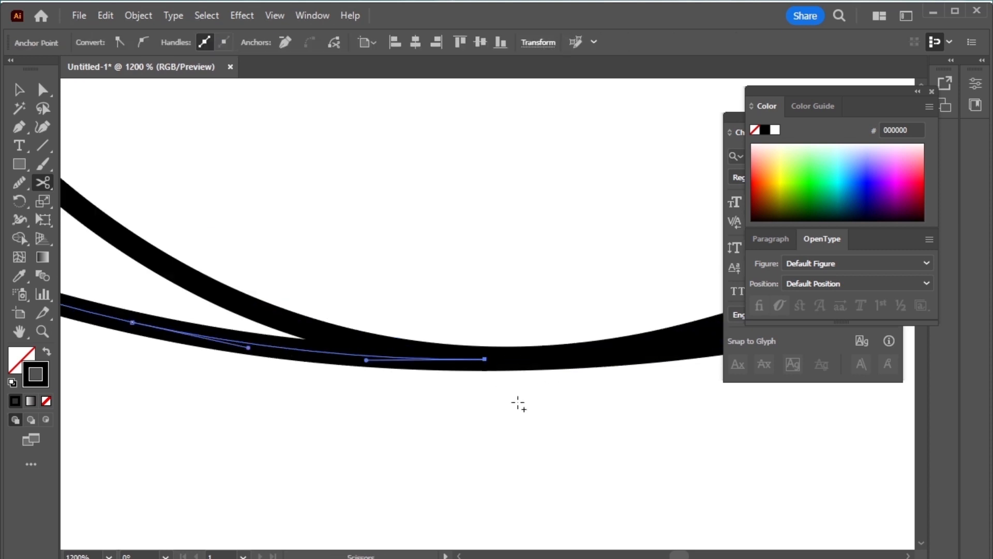
Step: Select the cut G and ungroup it
scroll(519, 404, "down", 7)
left_click(20, 90)
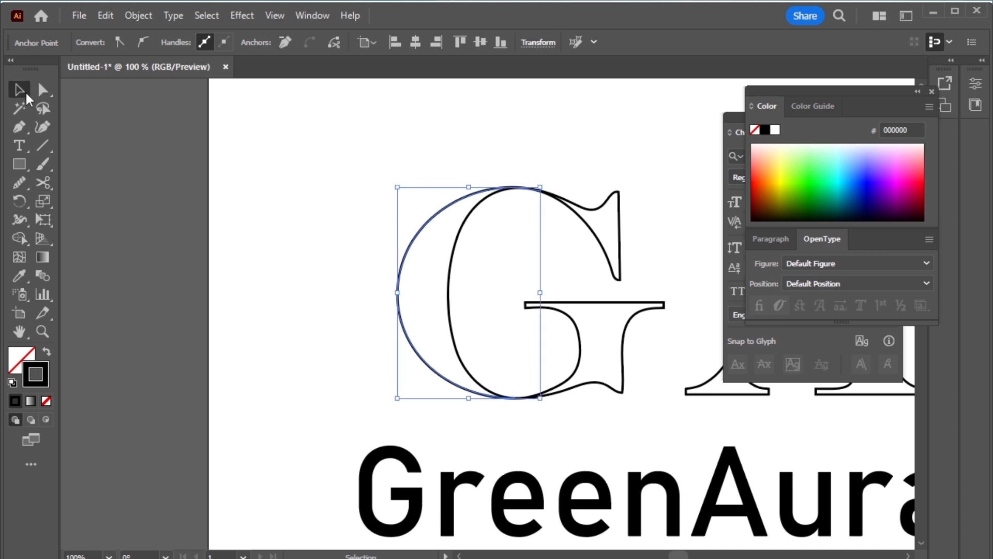
left_click(398, 287)
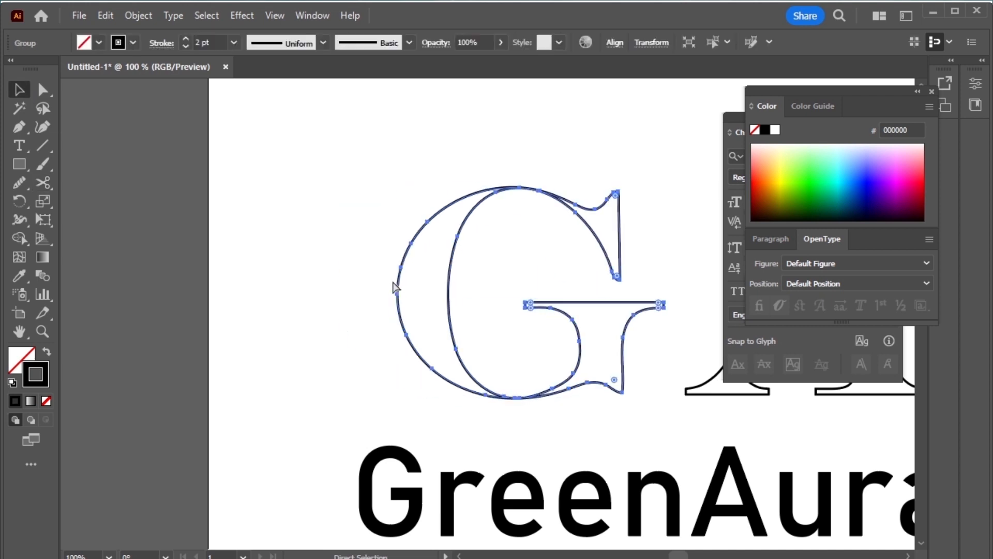
right_click(443, 214)
left_click(507, 420)
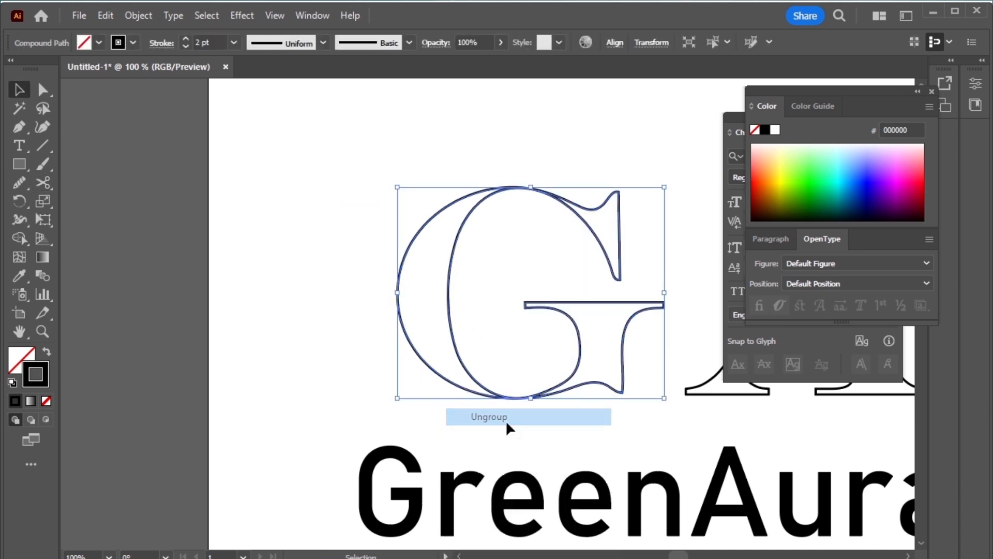
Step: Check that the G's outer and inner arcs are separate paths by moving the outer arc aside, and undo the move
left_click(415, 279)
left_click(399, 274)
left_click(364, 266)
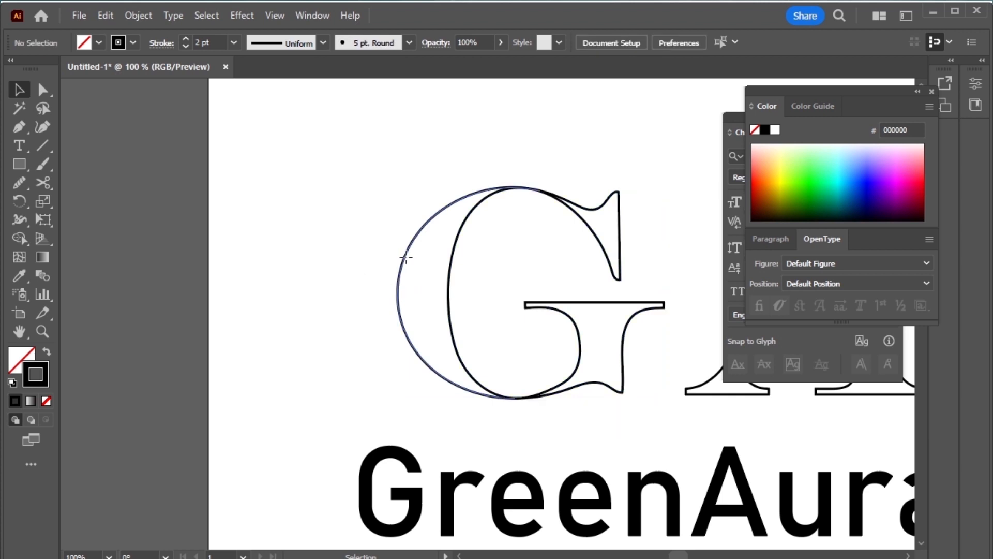
left_click_drag(406, 257, 320, 248)
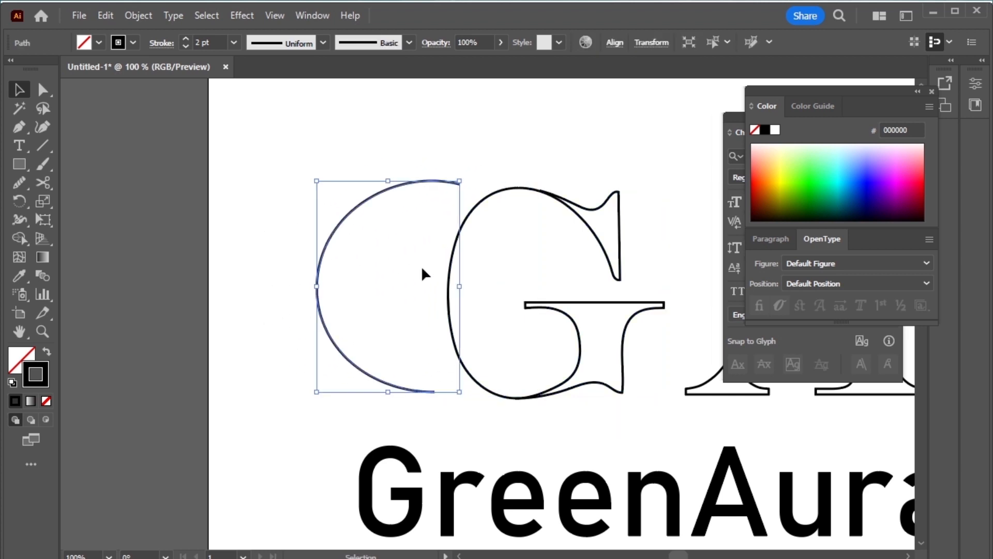
left_click(448, 273)
left_click(449, 276)
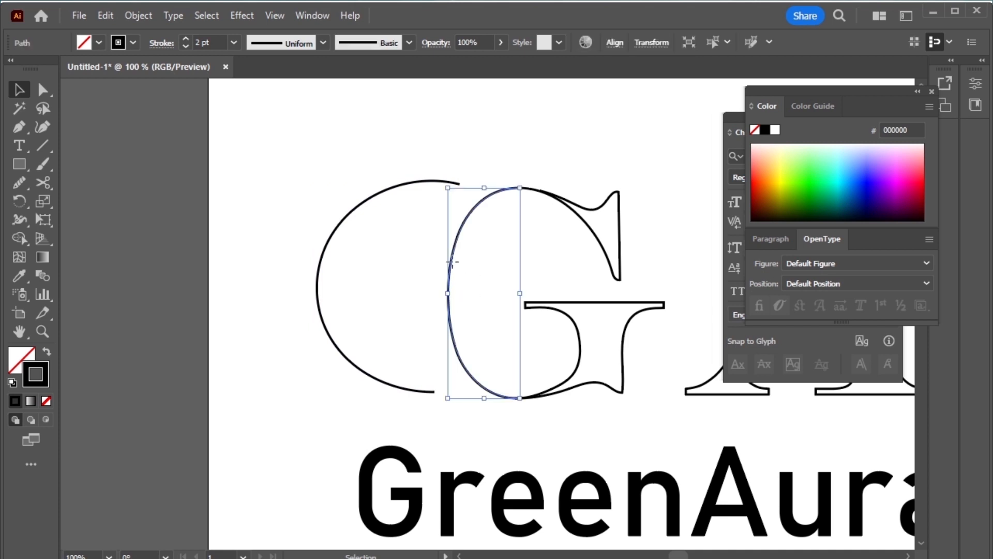
key("ctrl+z")
key("ctrl+z")
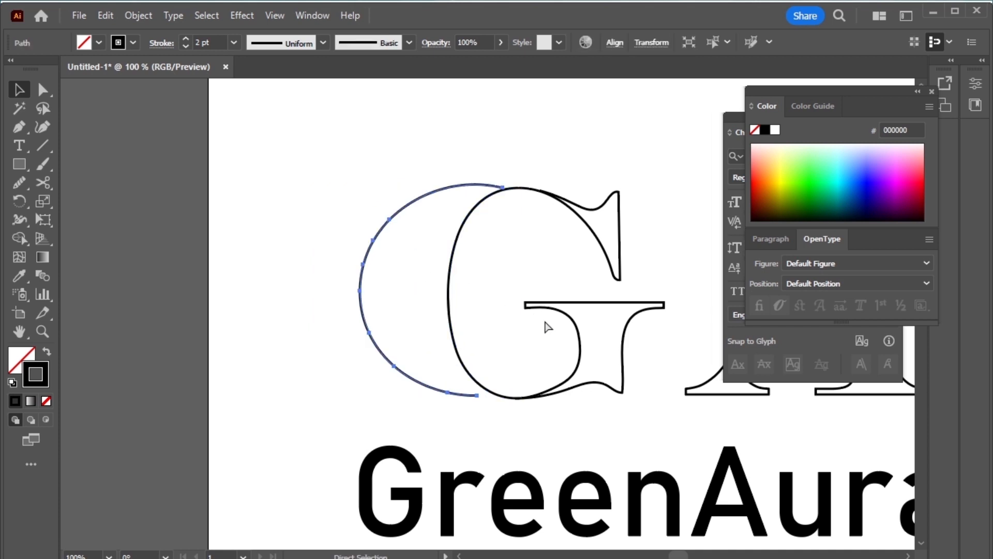
key("ctrl+z")
left_click(567, 428)
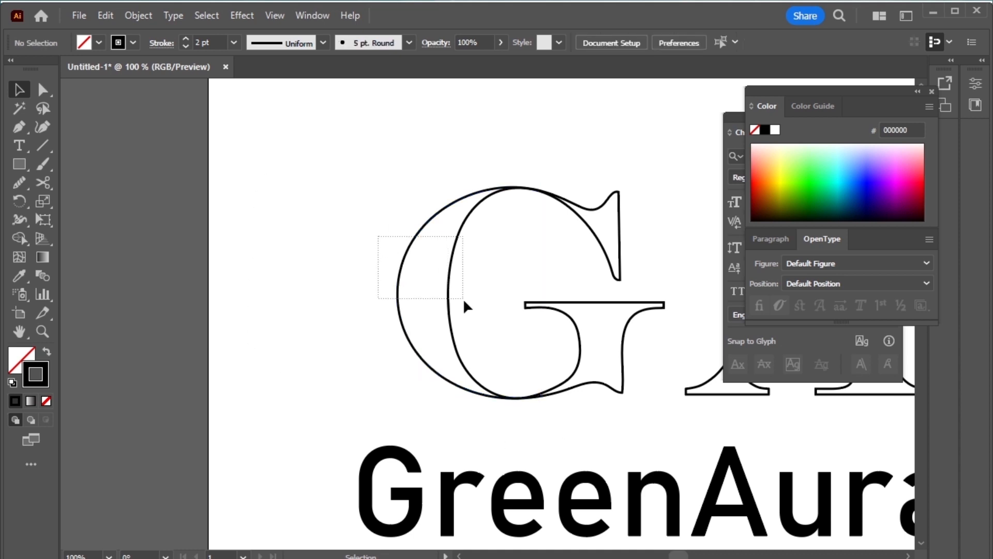
Step: Select the G's outer and inner left arcs and set the blend options to 5 specified steps with Align to Path orientation
left_click_drag(463, 298, 450, 288)
left_click(138, 15)
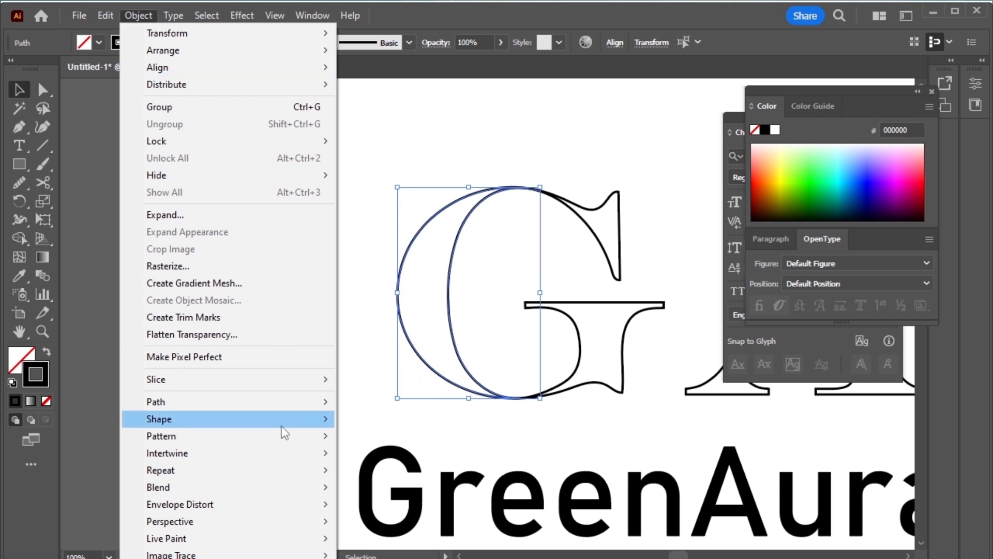
mouse_move(294, 486)
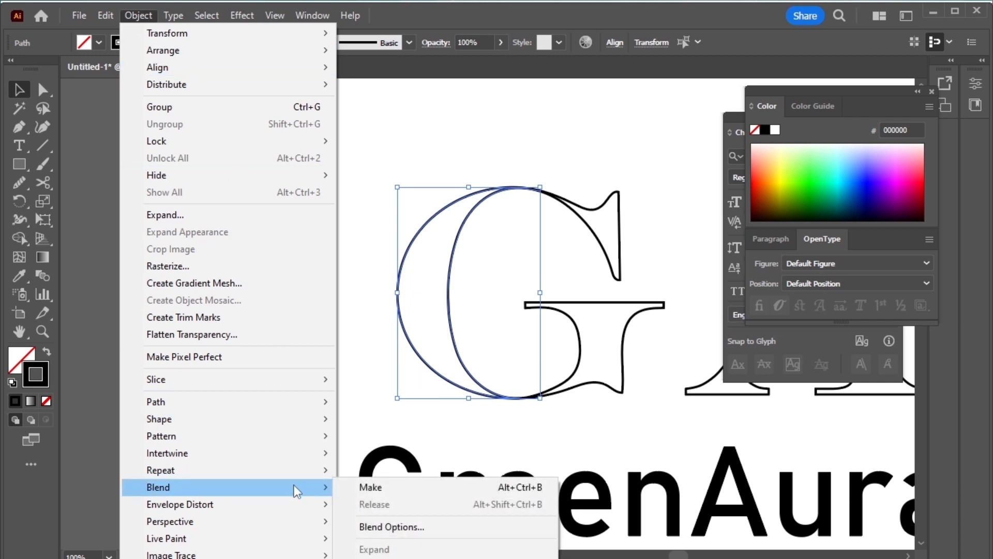
left_click(413, 525)
left_click(883, 140)
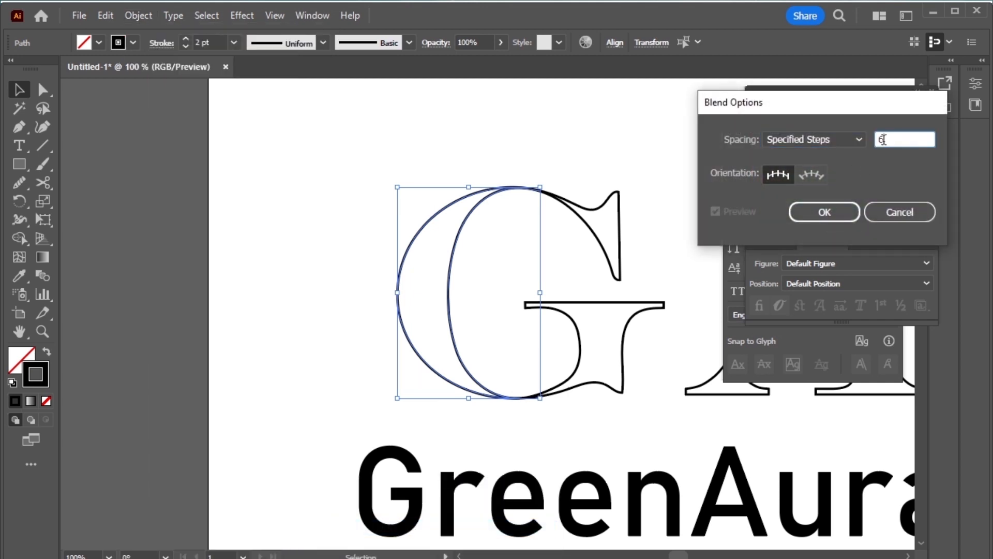
type("5")
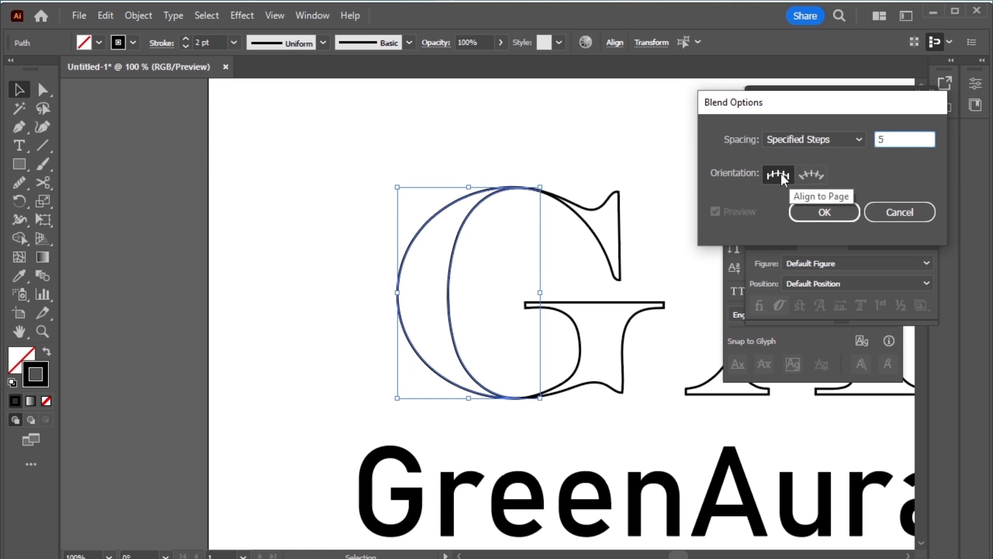
left_click(812, 176)
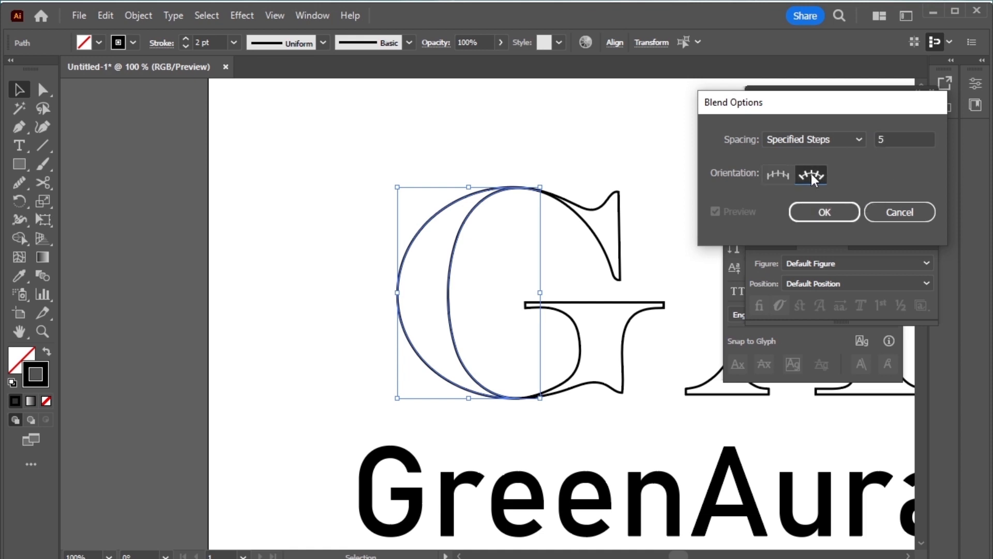
left_click(838, 213)
Step: Make a blend between the G's selected outer and inner left arcs
left_click(148, 17)
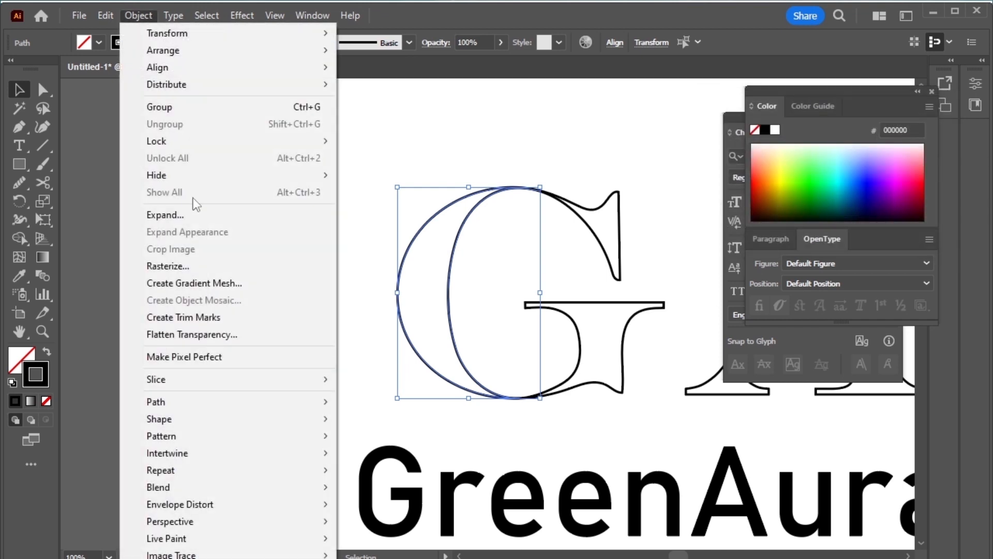
mouse_move(253, 486)
left_click(349, 486)
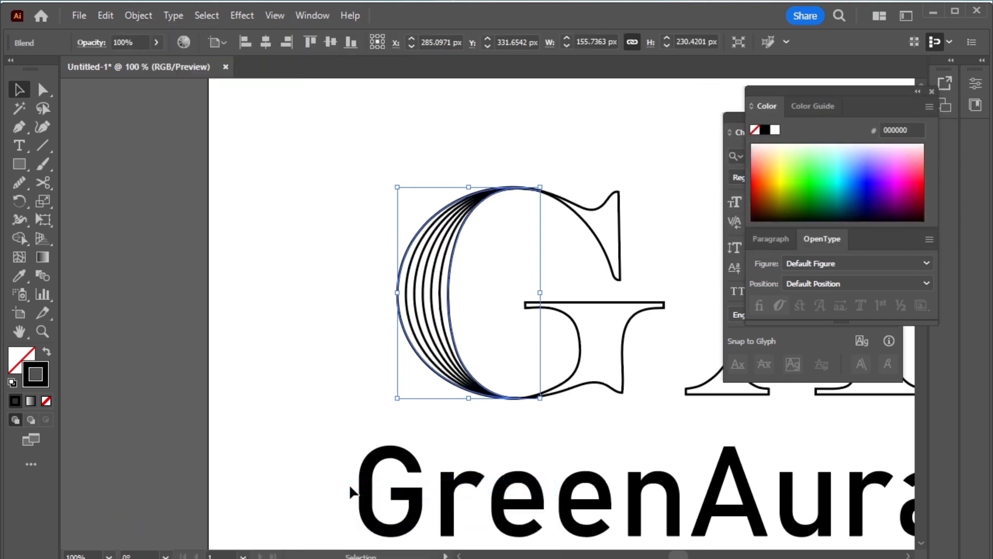
Step: Group all parts of the outlined G together with its blended line strokes
left_click(310, 304)
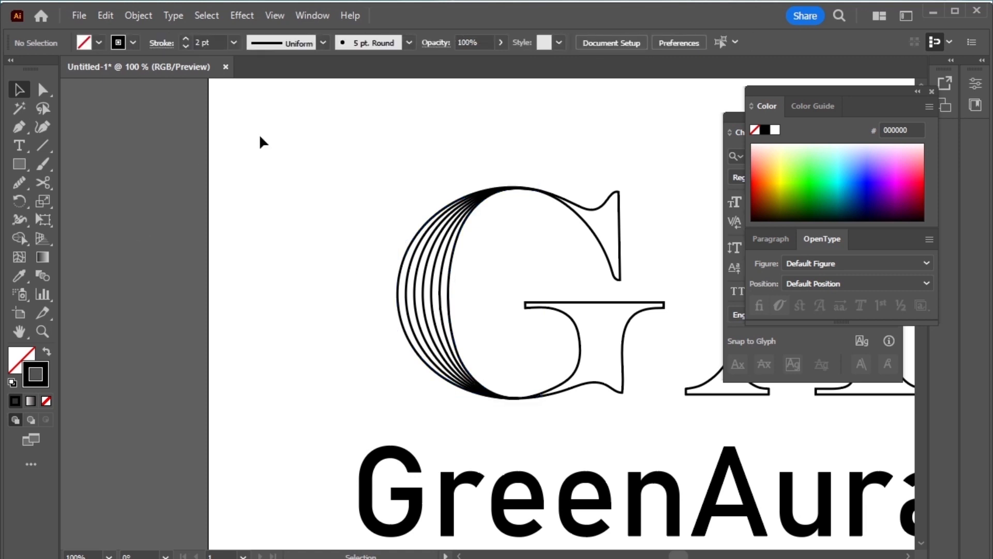
scroll(469, 307, "down", 1)
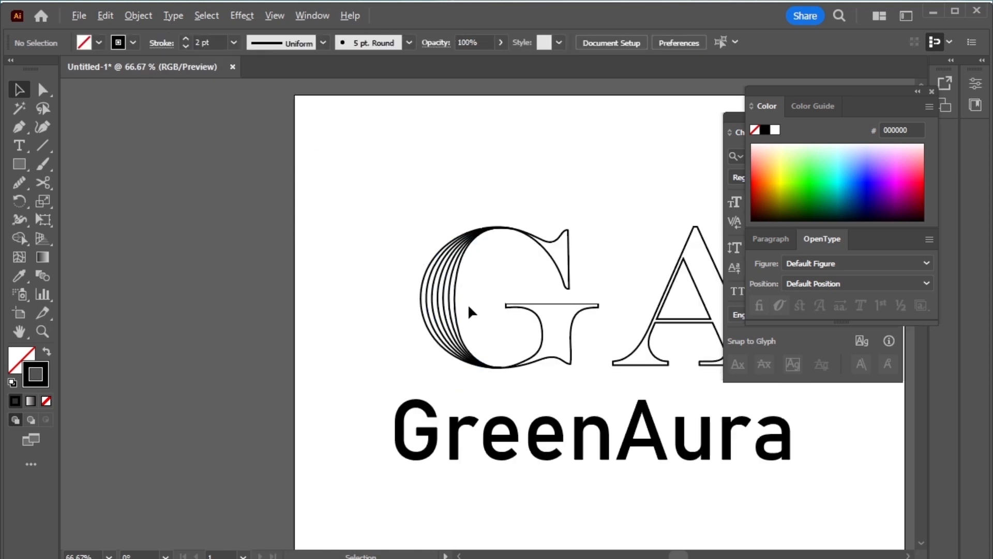
left_click_drag(357, 193, 582, 368)
key("ctrl+g")
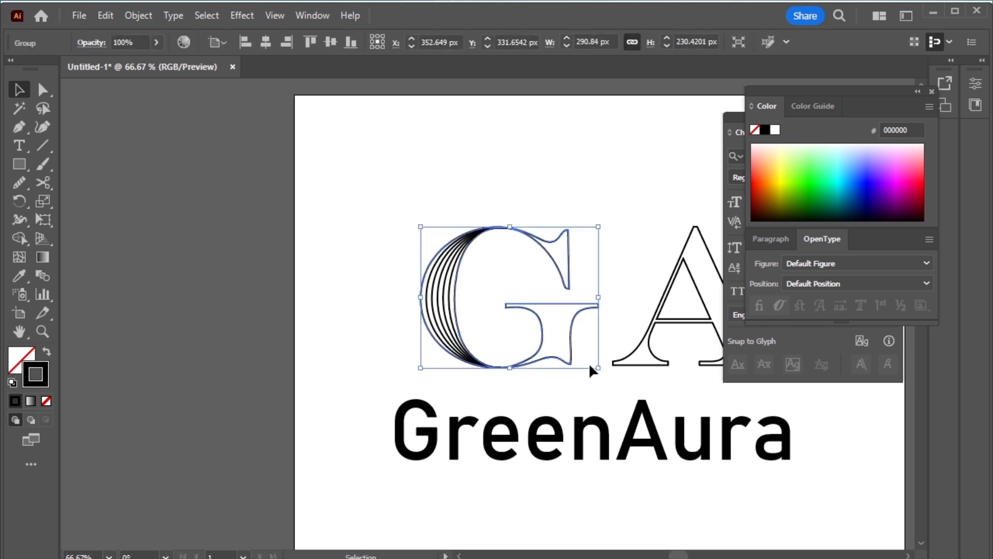
Step: Move the A and the G together so the A's left leg meets the G's crossbar and lower serif, and group both letters
scroll(635, 371, "up", 1)
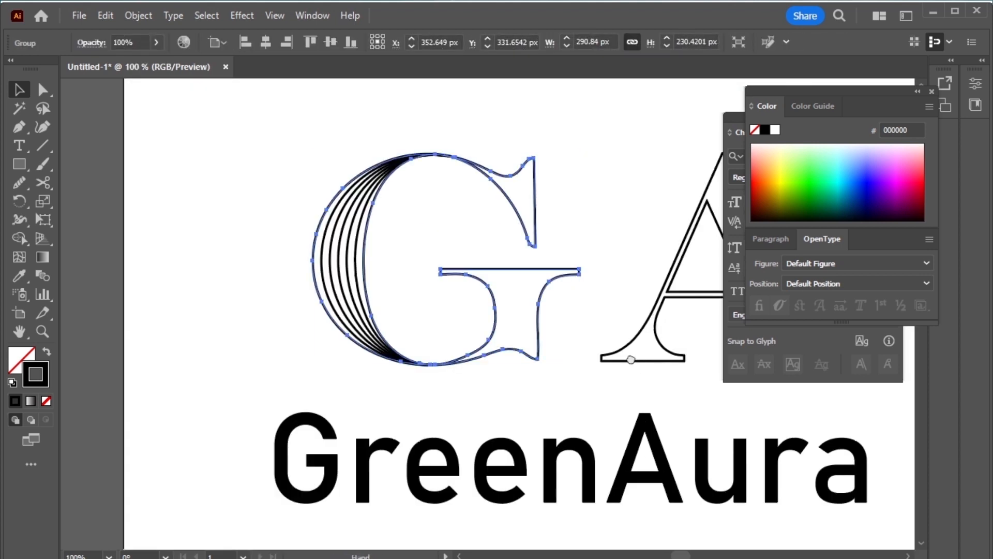
scroll(632, 355, "right", 3)
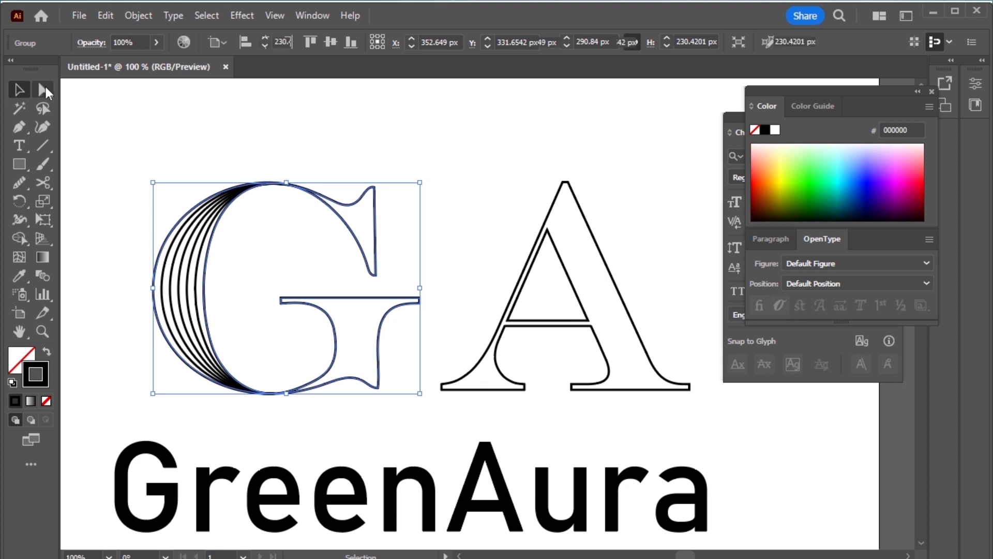
left_click(621, 265)
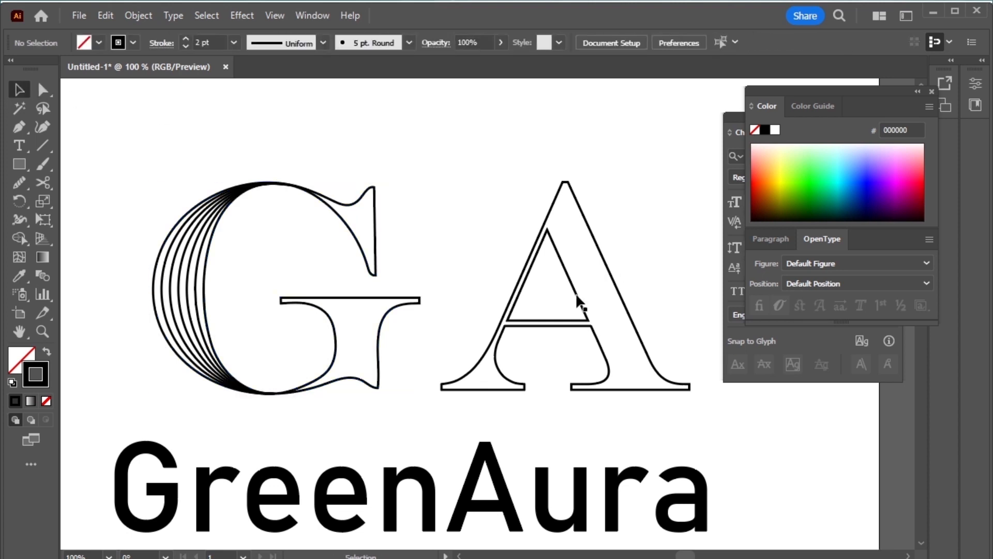
left_click_drag(578, 295, 508, 361)
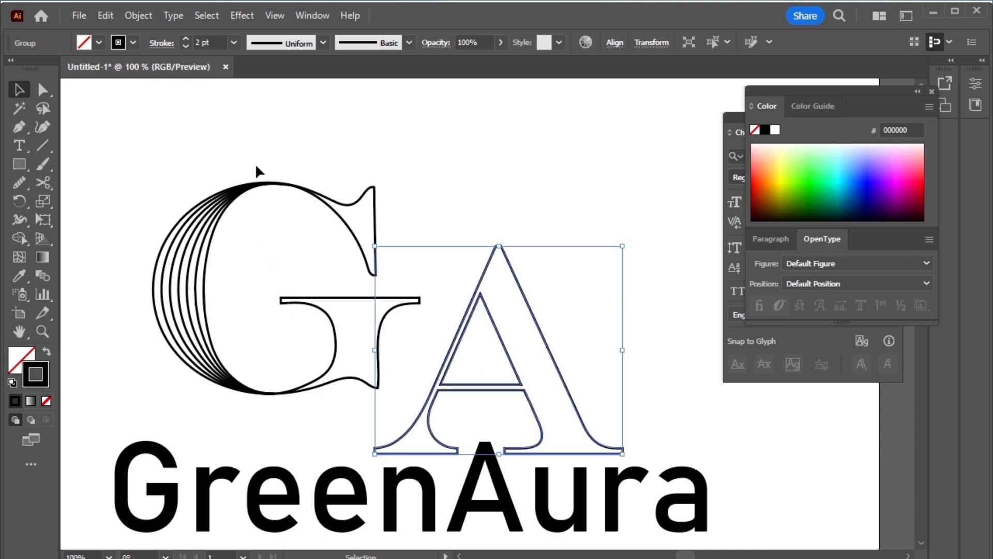
left_click_drag(209, 210, 239, 250)
left_click_drag(227, 176, 529, 361)
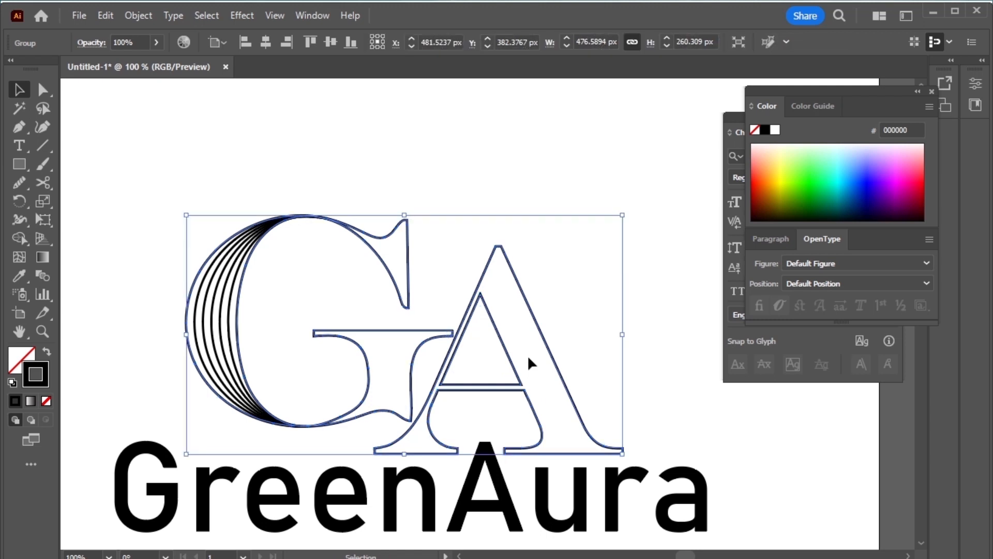
Step: Align the GA monogram and the GreenAura brand name to each other on their horizontal centers
scroll(527, 355, "down", 3)
scroll(464, 303, "down", 2)
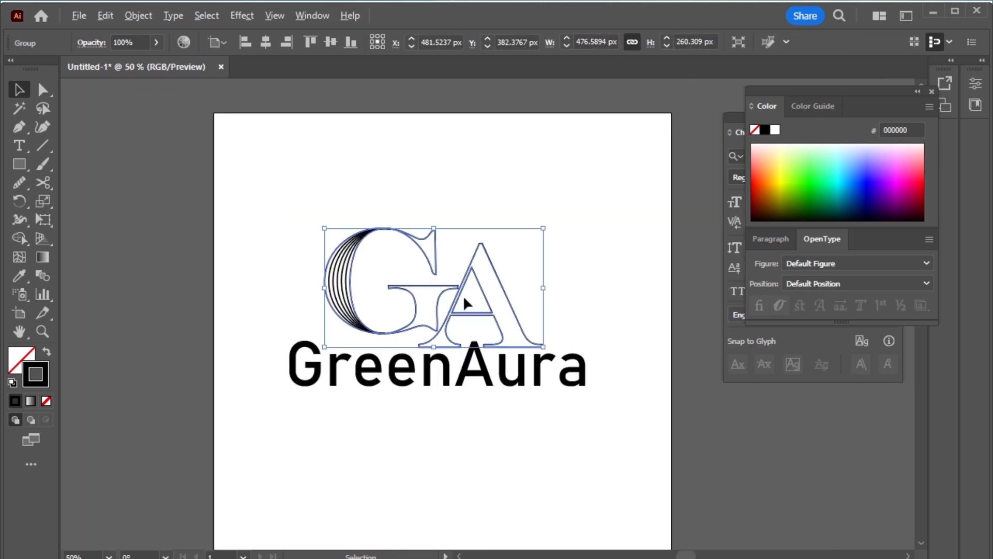
left_click_drag(305, 172, 512, 424)
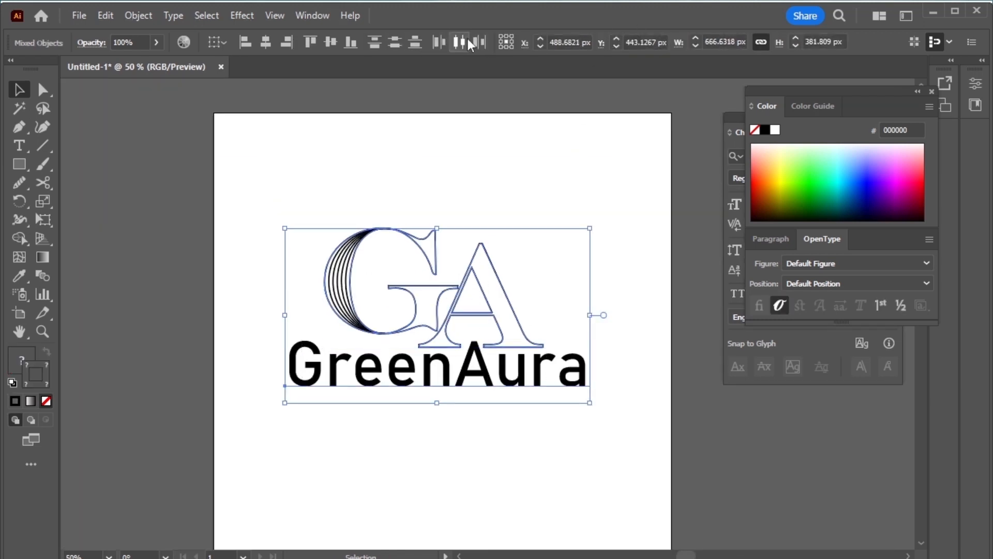
left_click(267, 43)
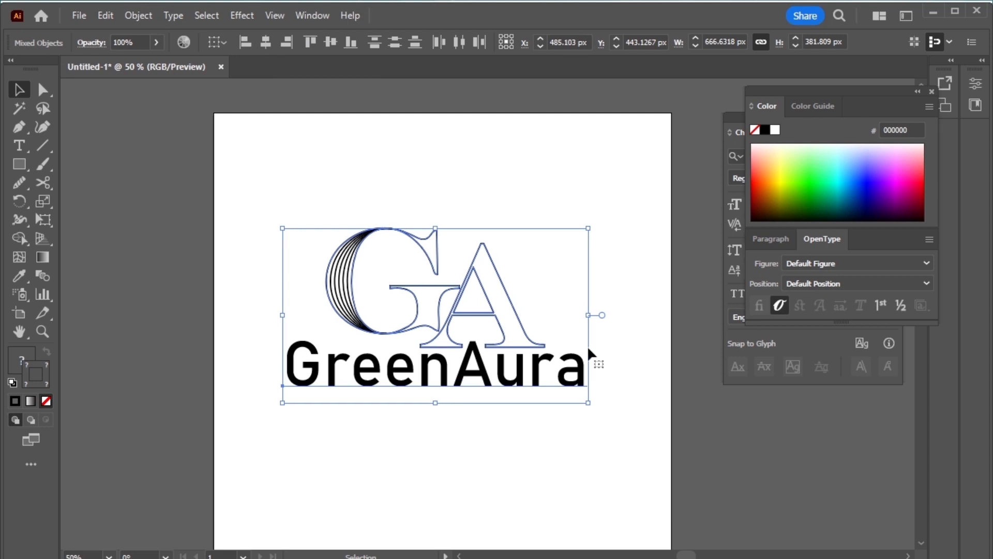
left_click(650, 393)
Step: Convert the GreenAura text to outlines and scale it down to sit centered just below the GA monogram
scroll(543, 395, "down", 1)
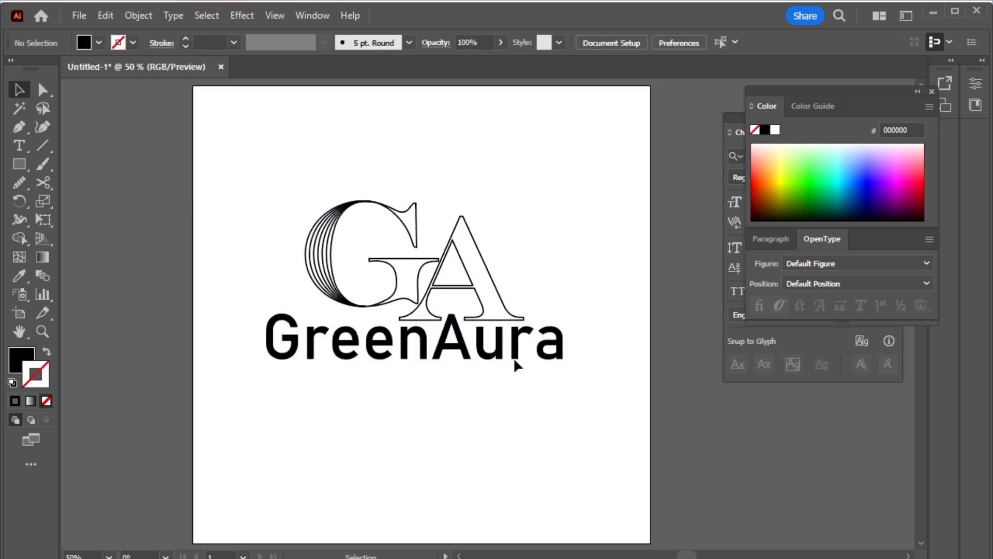
left_click_drag(553, 379, 304, 346)
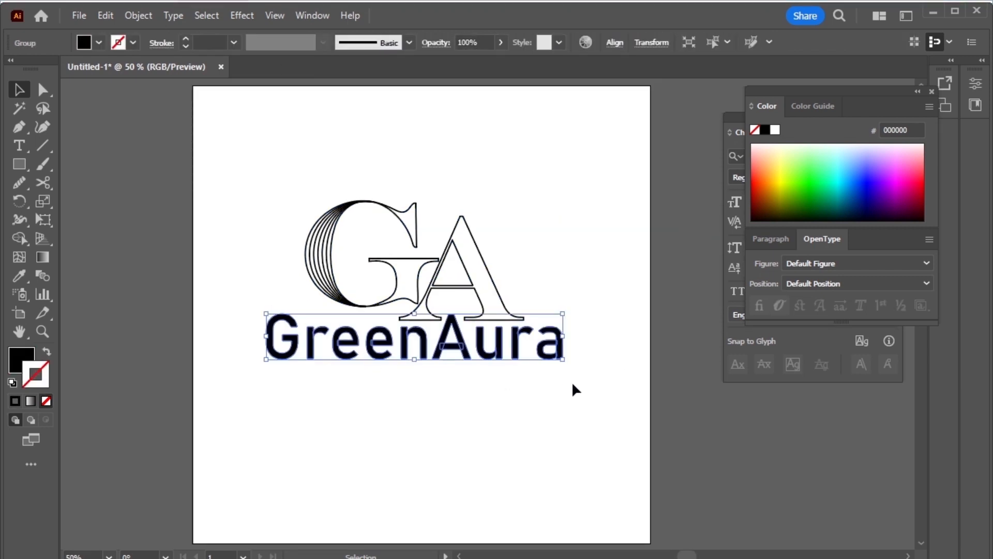
left_click_drag(564, 361, 539, 373)
left_click_drag(476, 366, 476, 360)
left_click(534, 463)
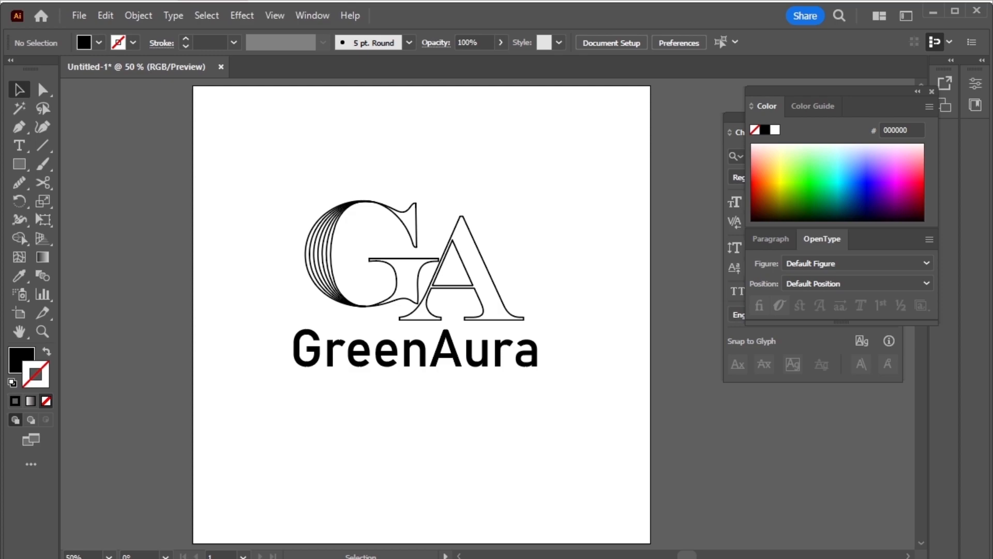